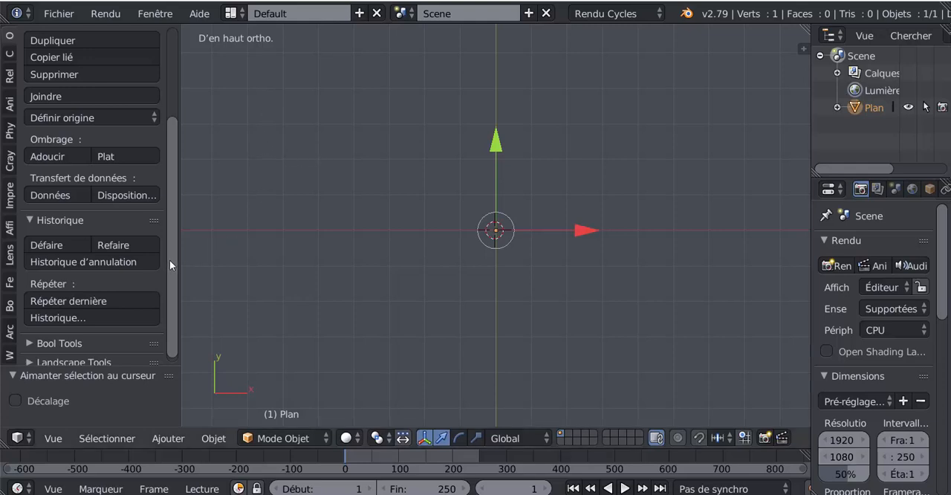
- Open the user preferences and view the action history settings on the Editing page
{"action": "mouse_move", "coordinate": [169, 260]}
{"action": "left_mouse_down"}
{"action": "mouse_move", "coordinate": [165, 189]}
{"action": "mouse_move", "coordinate": [163, 271]}
{"action": "left_mouse_up"}
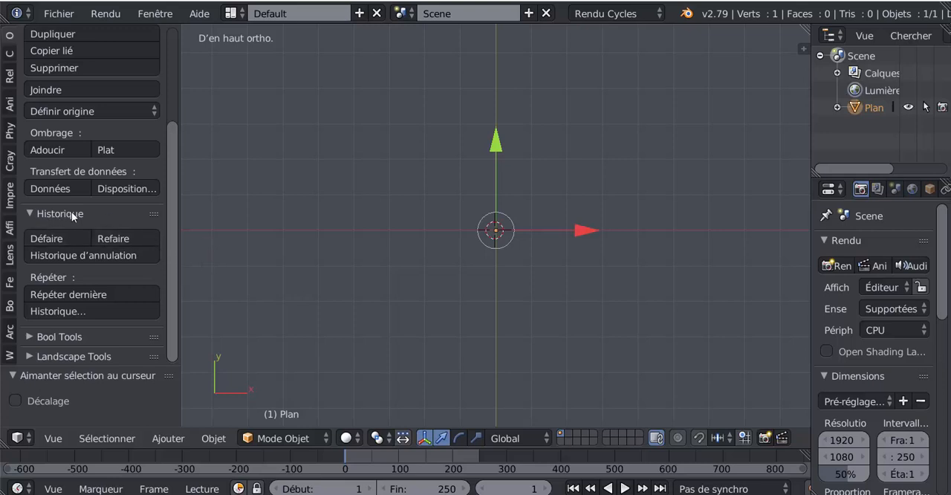
{"action": "left_click", "coordinate": [31, 212]}
{"action": "left_click", "coordinate": [31, 211]}
{"action": "left_click", "coordinate": [53, 14]}
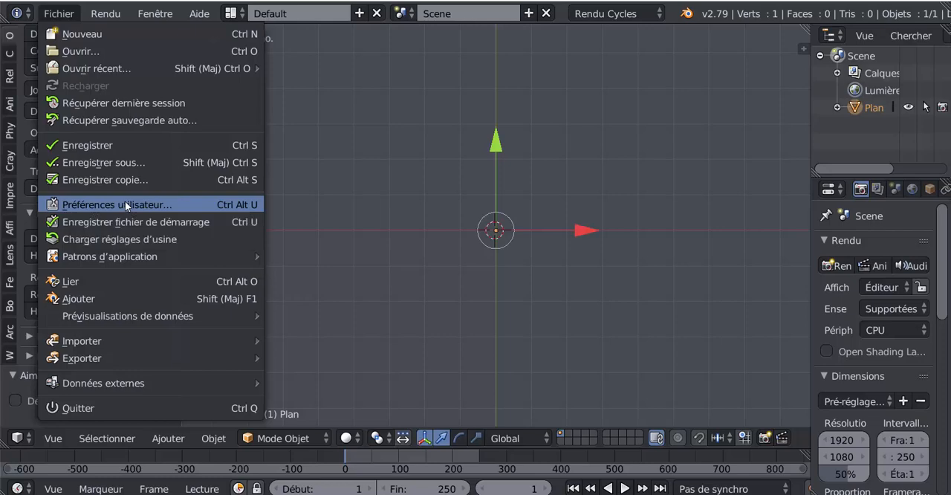
{"action": "left_click", "coordinate": [125, 202]}
{"action": "left_click_drag", "start_coordinate": [256, 6], "coordinate": [346, 2]}
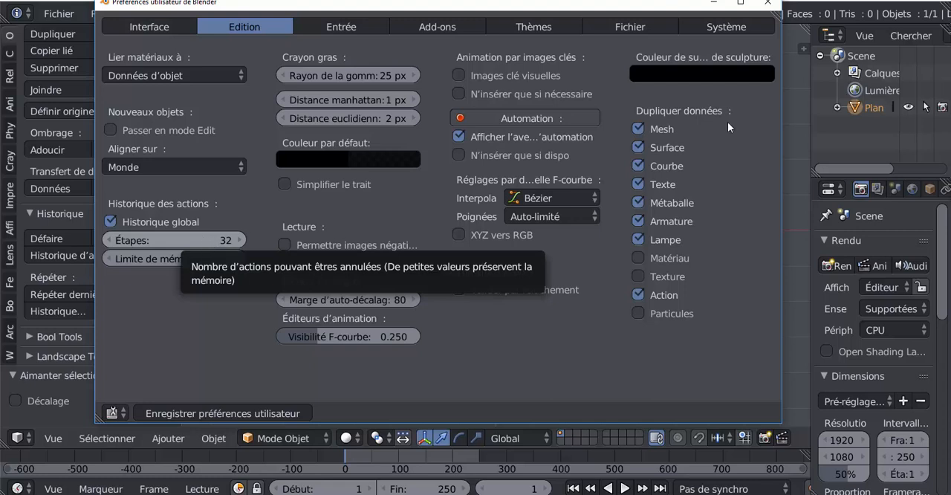
- Look through the System preferences, widening the preferences window
{"action": "left_click", "coordinate": [726, 26]}
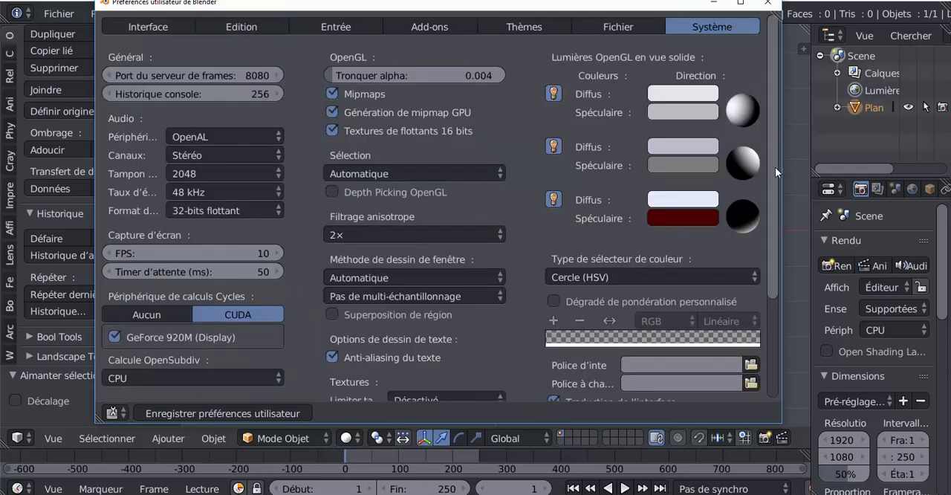
{"action": "left_click_drag", "start_coordinate": [775, 167], "coordinate": [782, 280]}
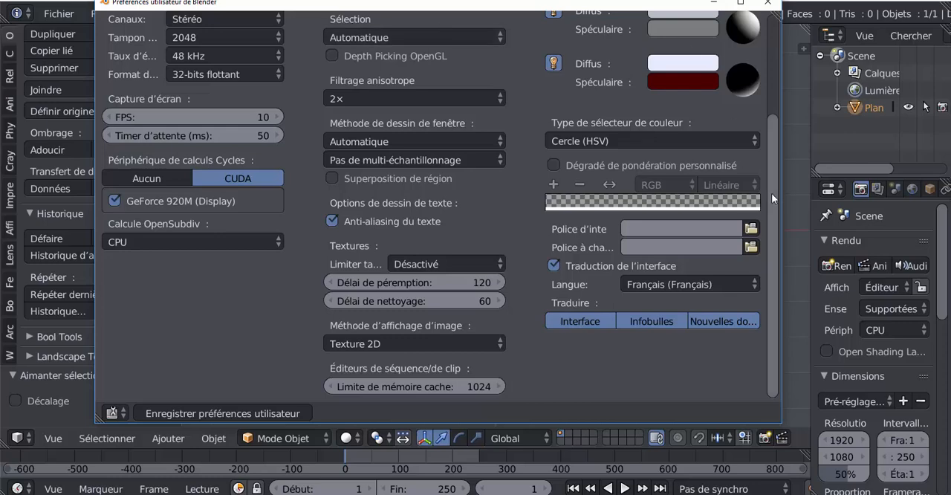
{"action": "mouse_move", "coordinate": [771, 193]}
{"action": "left_mouse_down"}
{"action": "mouse_move", "coordinate": [778, 78]}
{"action": "mouse_move", "coordinate": [777, 202]}
{"action": "left_mouse_up"}
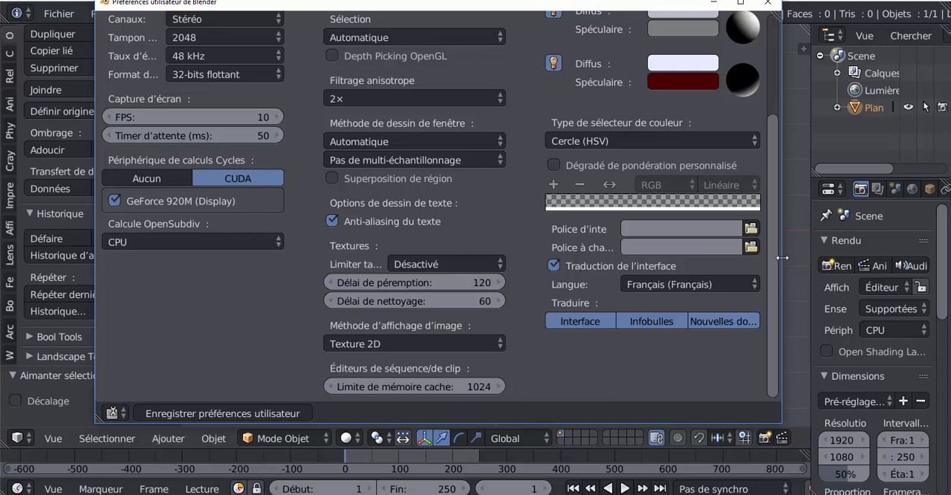
{"action": "left_click_drag", "start_coordinate": [782, 258], "coordinate": [906, 260]}
{"action": "scroll", "coordinate": [799, 354], "scroll_direction": "up", "scroll_amount": 1}
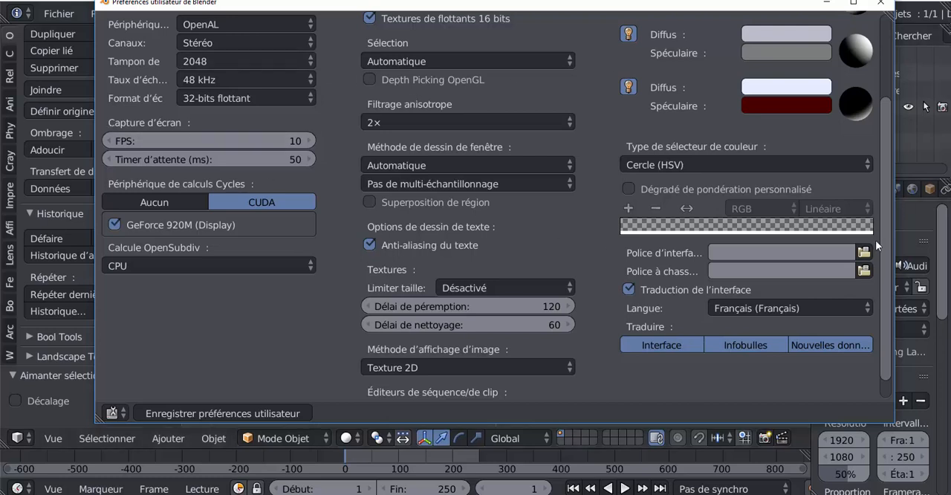
{"action": "left_click_drag", "start_coordinate": [883, 223], "coordinate": [883, 141]}
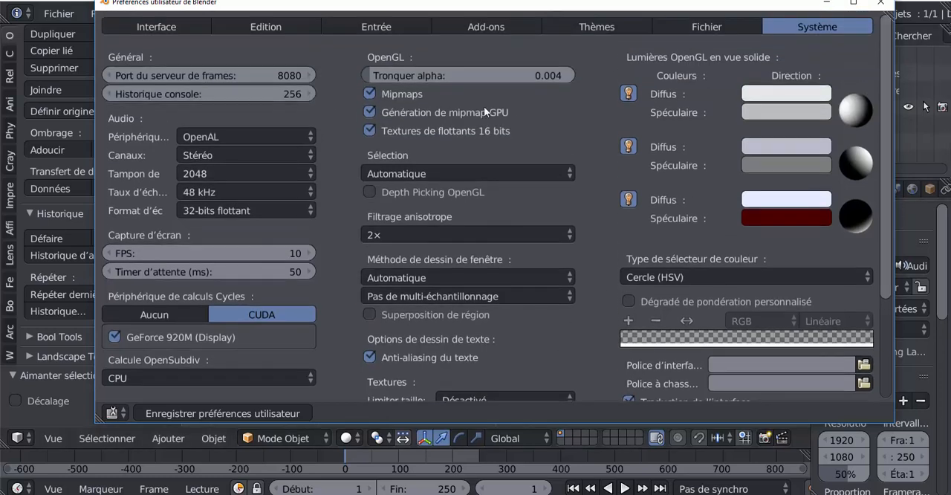
- Return to the Editing preferences to view the undo steps and memory limit, and close the window
{"action": "left_click", "coordinate": [259, 27]}
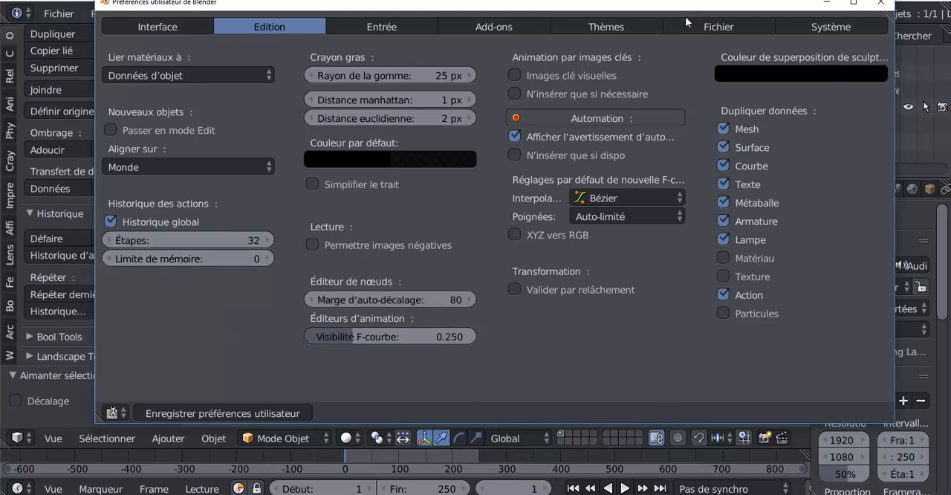
{"action": "left_click_drag", "start_coordinate": [680, 4], "coordinate": [670, 27]}
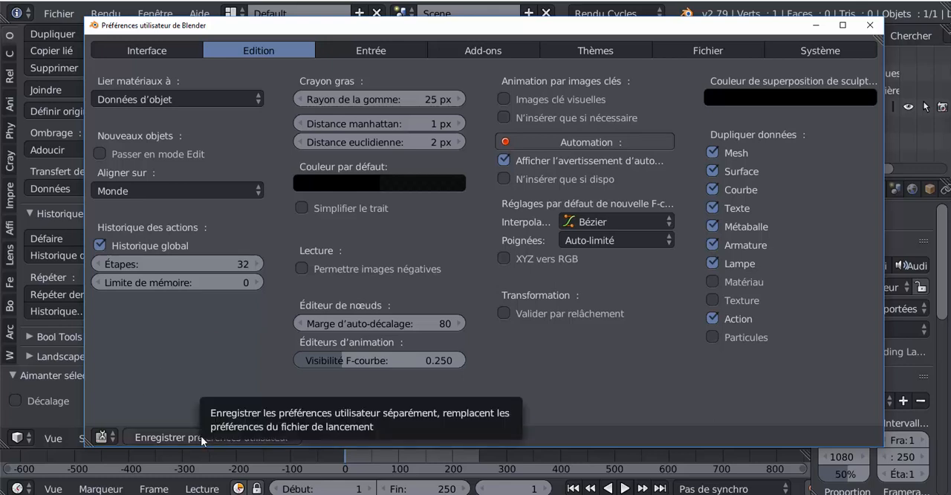
{"action": "left_click", "coordinate": [869, 26]}
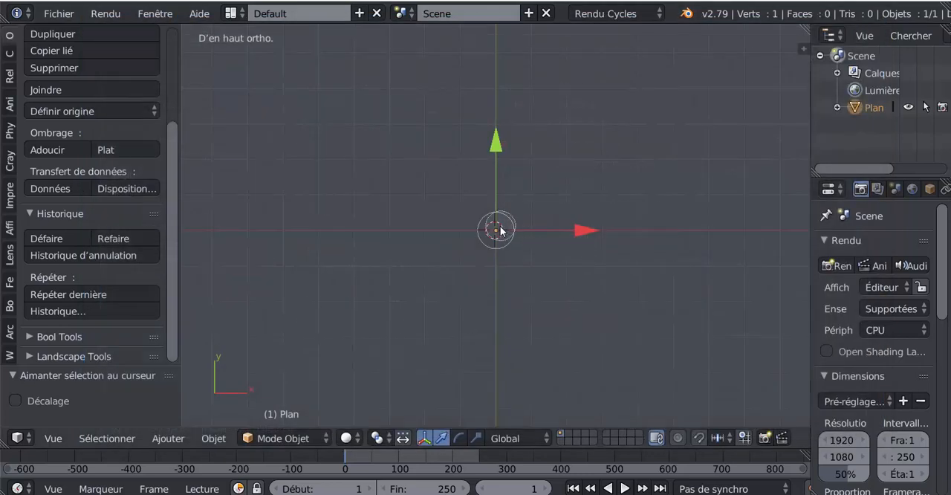
- Delete the Plan object and snap the 3D cursor to the centre
{"action": "key", "text": "x"}
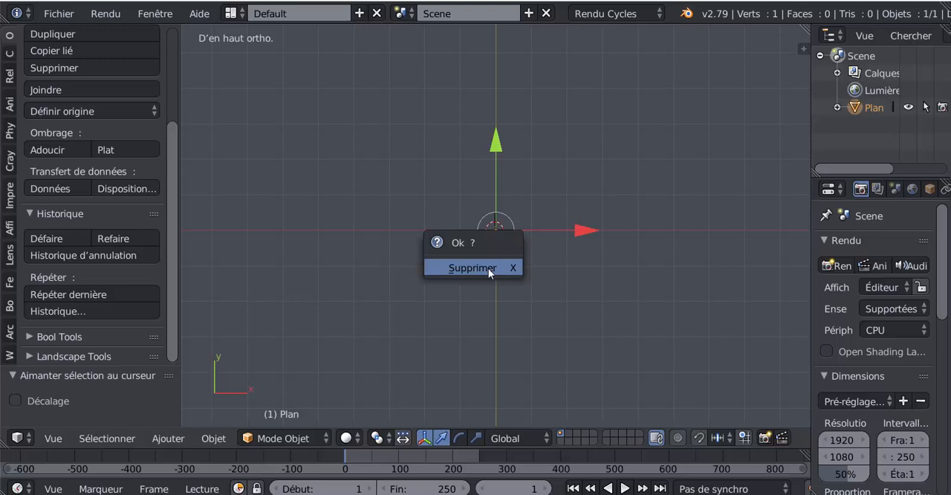
{"action": "left_click", "coordinate": [489, 269]}
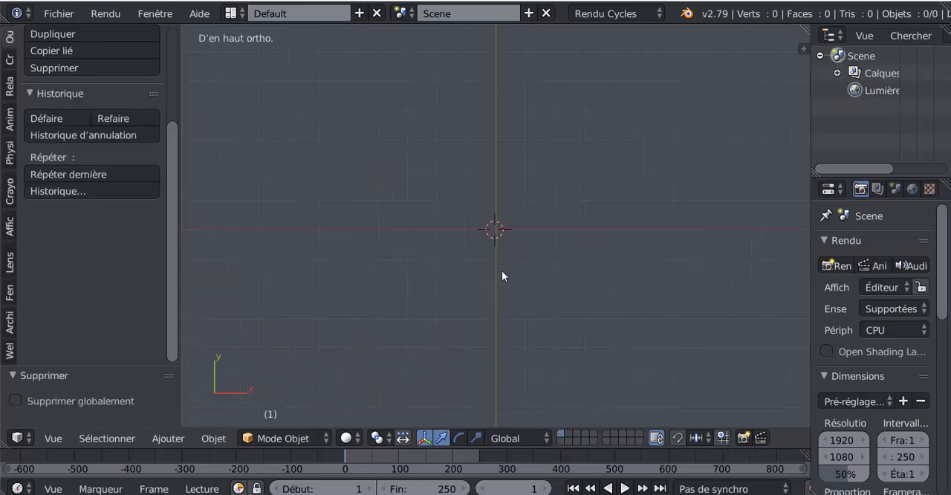
{"action": "key", "text": "shift+s"}
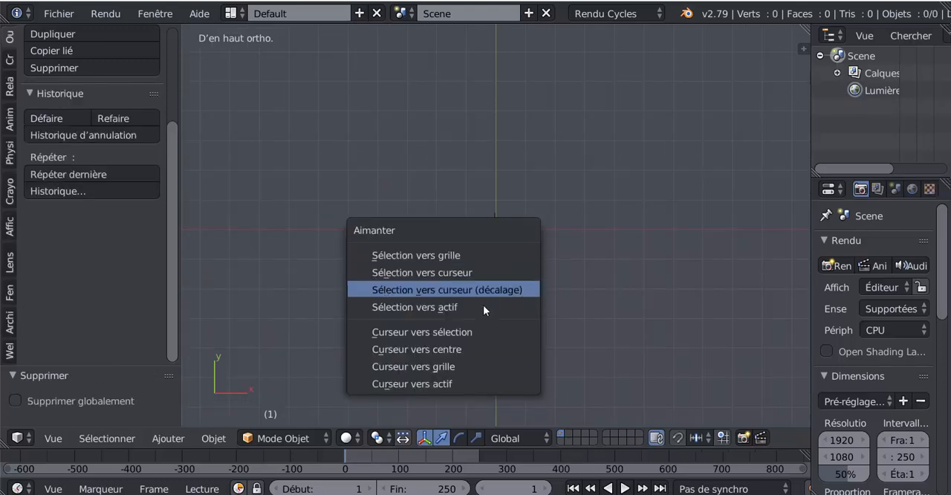
{"action": "left_click", "coordinate": [446, 347]}
- Revert the scene to the Circle Select state using the undo history
{"action": "left_click_drag", "start_coordinate": [170, 237], "coordinate": [170, 174]}
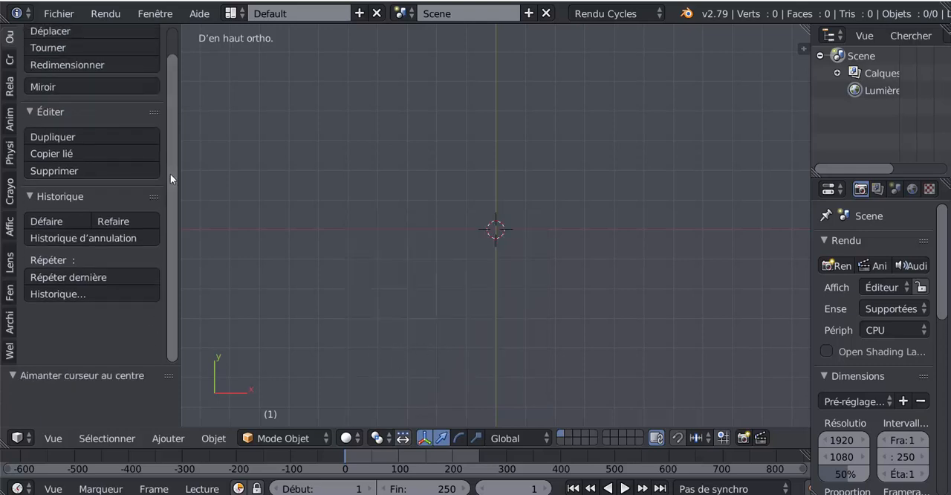
{"action": "left_click", "coordinate": [75, 237]}
{"action": "left_click", "coordinate": [62, 238]}
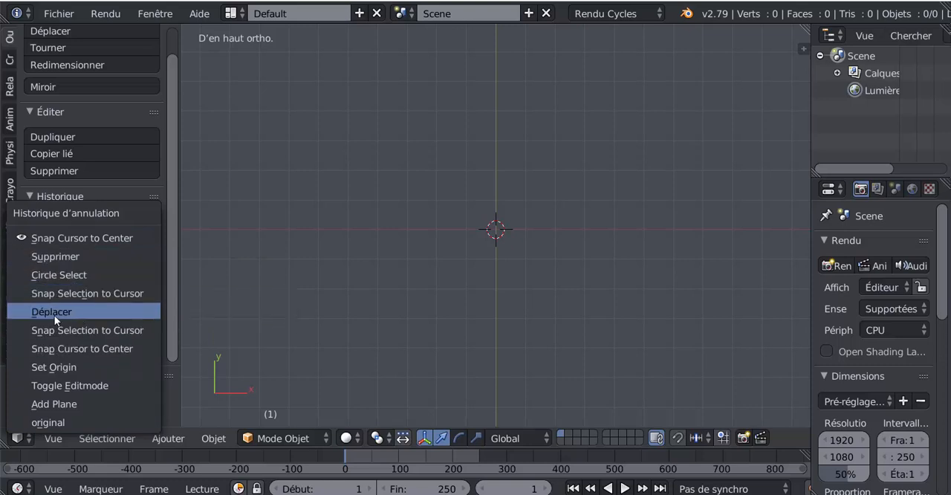
{"action": "left_click", "coordinate": [58, 275]}
{"action": "scroll", "coordinate": [429, 296], "scroll_direction": "up", "scroll_amount": 6}
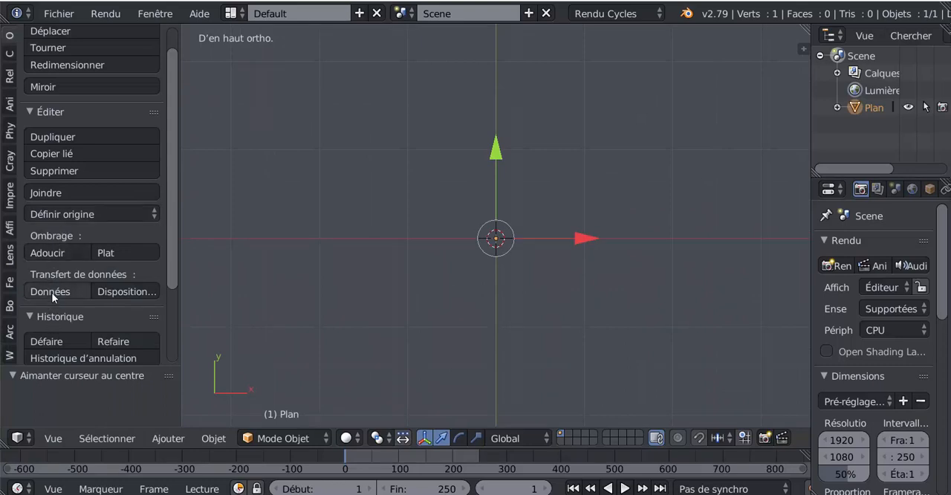
{"action": "scroll", "coordinate": [51, 293], "scroll_direction": "down", "scroll_amount": 3}
{"action": "scroll", "coordinate": [59, 307], "scroll_direction": "down", "scroll_amount": 1}
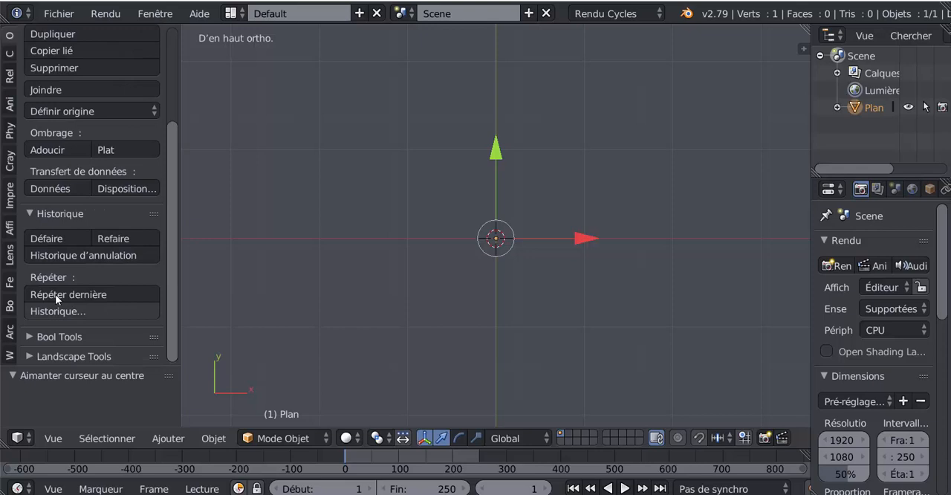
- Restore the scene to the Add Plane state from the undo history and open the repeat history
{"action": "left_click", "coordinate": [71, 256]}
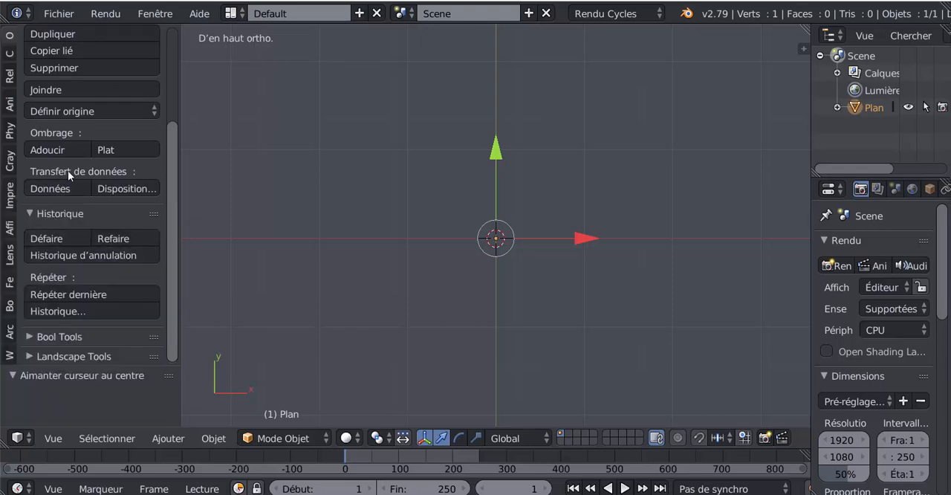
{"action": "left_click", "coordinate": [75, 255]}
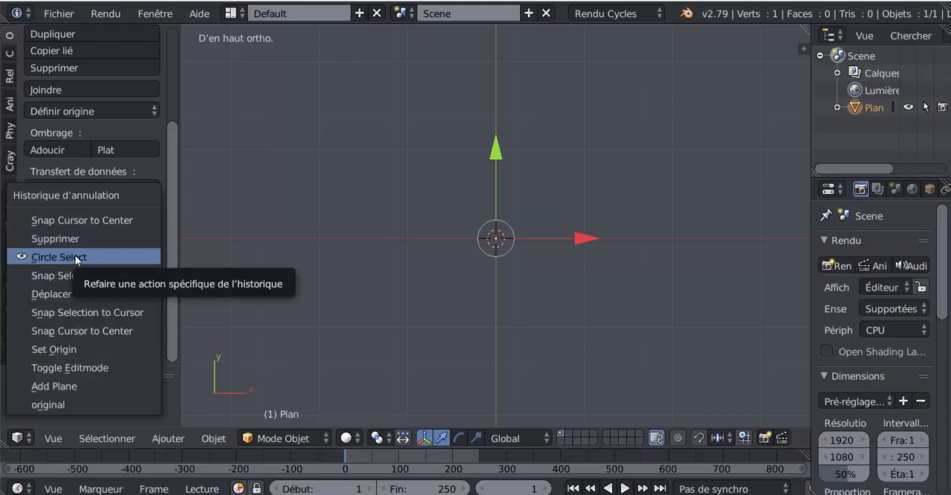
{"action": "left_click", "coordinate": [51, 385]}
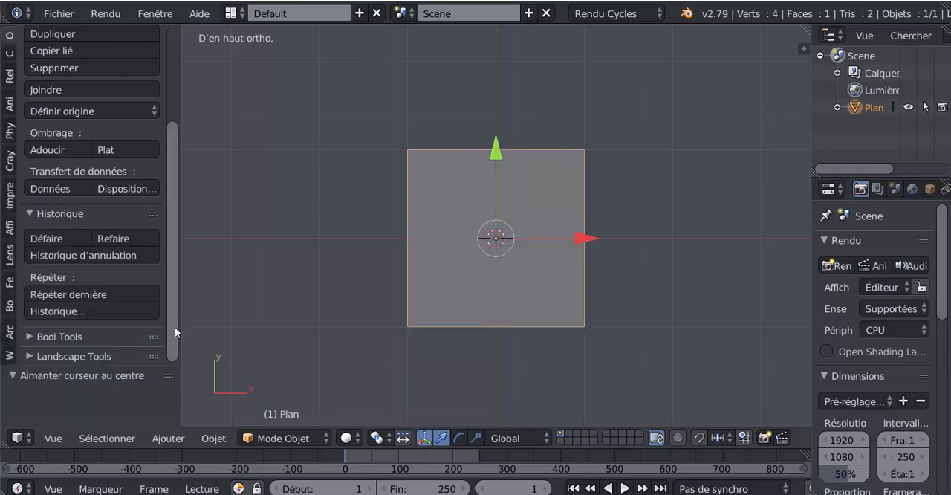
{"action": "mouse_move", "coordinate": [175, 333]}
{"action": "left_mouse_down"}
{"action": "mouse_move", "coordinate": [176, 323]}
{"action": "mouse_move", "coordinate": [175, 335]}
{"action": "left_mouse_up"}
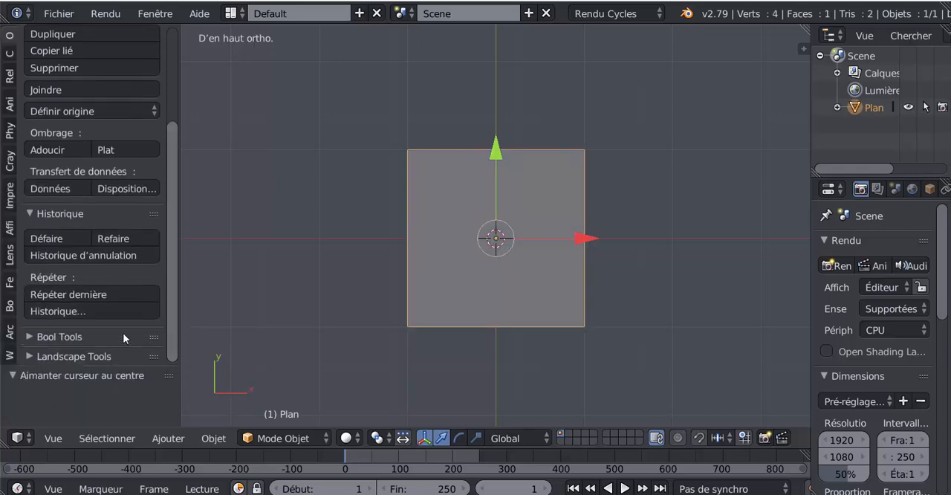
{"action": "left_click", "coordinate": [53, 311]}
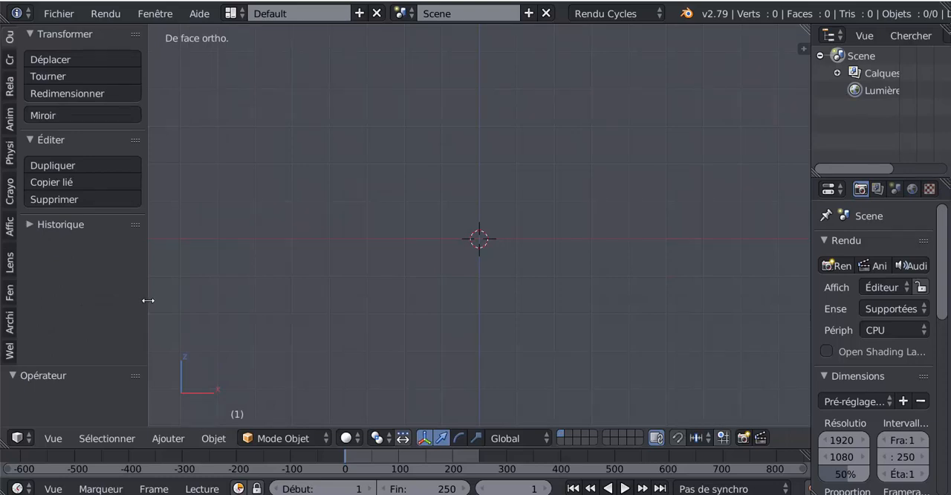
- Widen the tool shelf and add a plane mesh at the 3D cursor
{"action": "left_click_drag", "start_coordinate": [149, 300], "coordinate": [171, 313]}
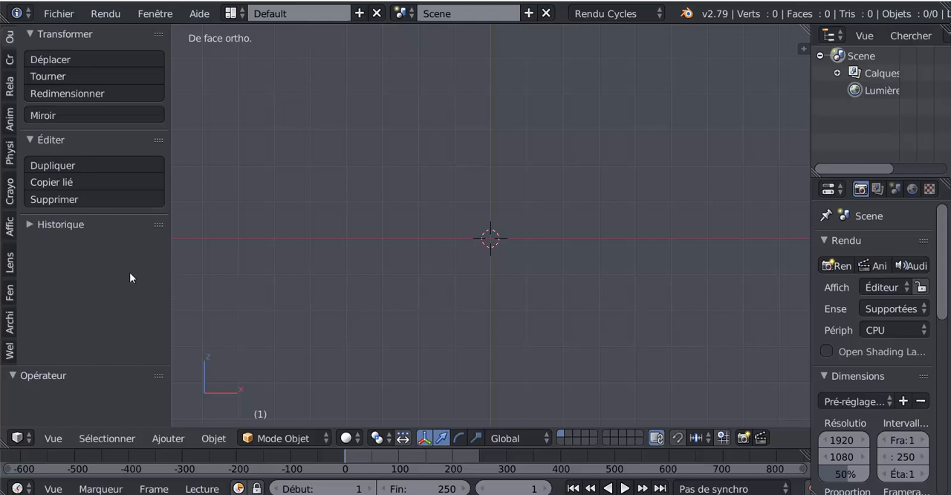
{"action": "left_click", "coordinate": [9, 59]}
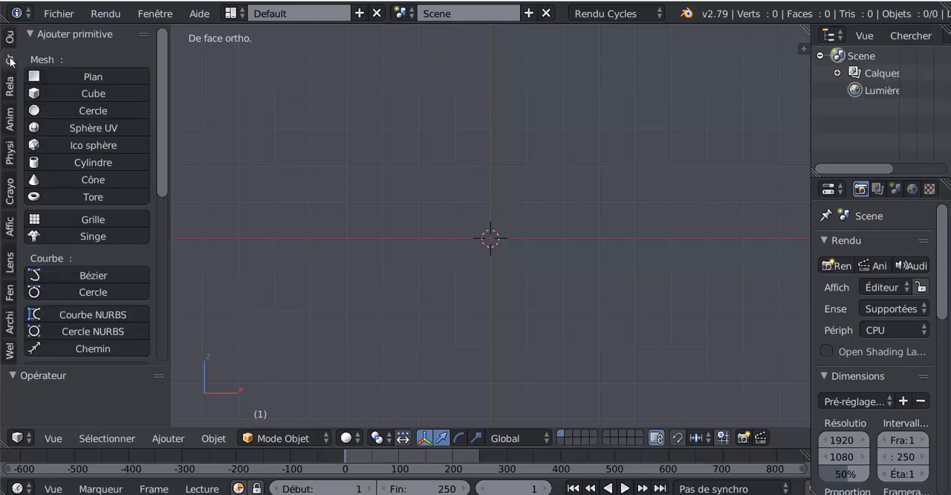
{"action": "left_click", "coordinate": [64, 77]}
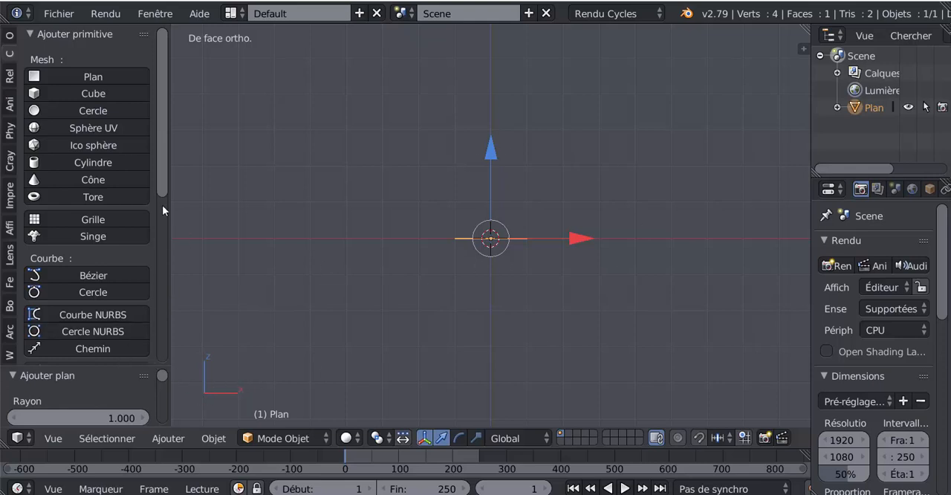
{"action": "mouse_move", "coordinate": [162, 171]}
{"action": "left_mouse_down"}
{"action": "mouse_move", "coordinate": [176, 334]}
{"action": "mouse_move", "coordinate": [168, 183]}
{"action": "left_mouse_up"}
- Expand the Historique section of the object tools and open the undo history
{"action": "left_click", "coordinate": [9, 37]}
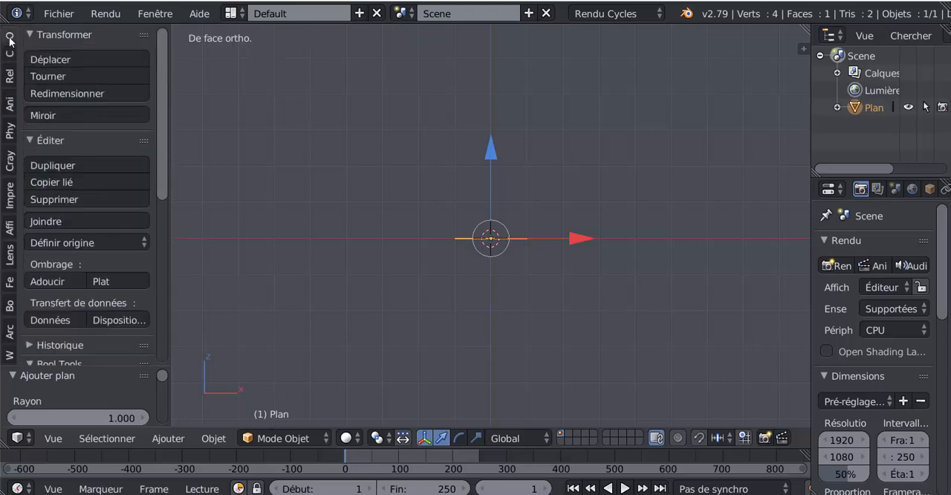
{"action": "left_click_drag", "start_coordinate": [161, 107], "coordinate": [168, 200]}
{"action": "left_click", "coordinate": [29, 182]}
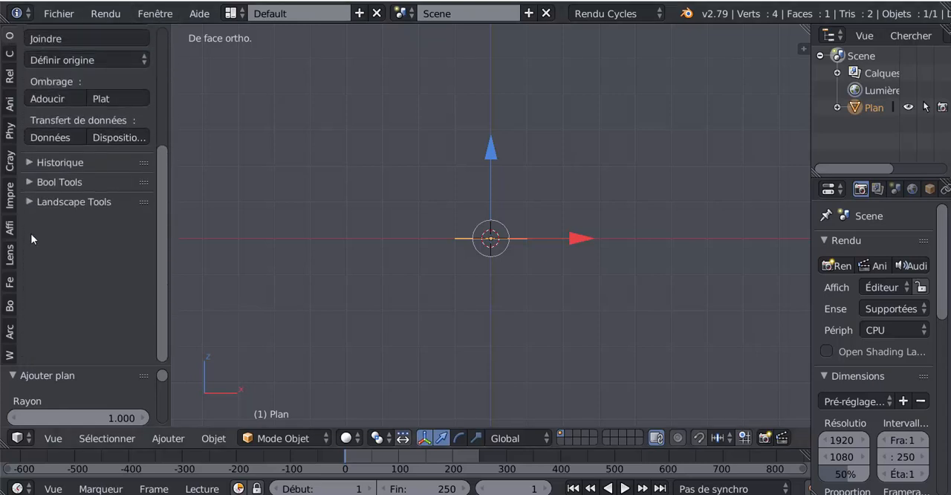
{"action": "left_click", "coordinate": [33, 164]}
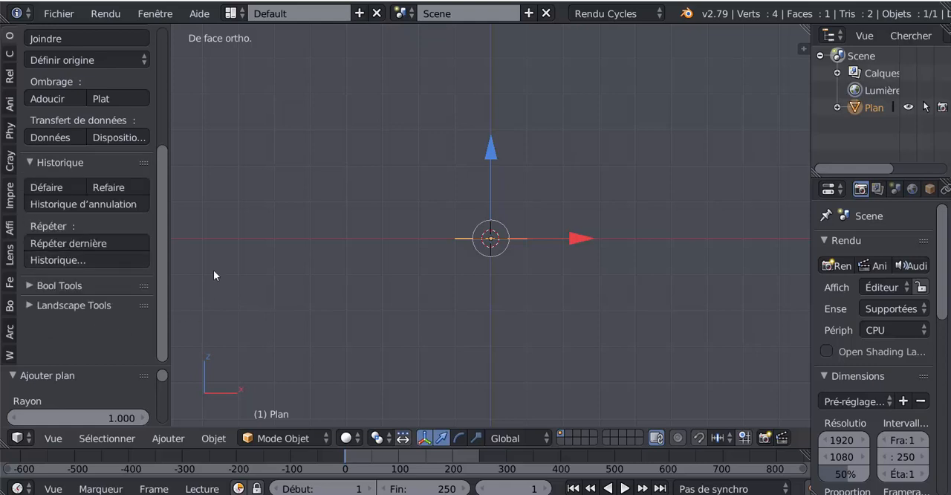
{"action": "left_click", "coordinate": [70, 204]}
- Rotate the plane 90° about the global X axis and open the undo history
{"action": "type", "text": "rx"}
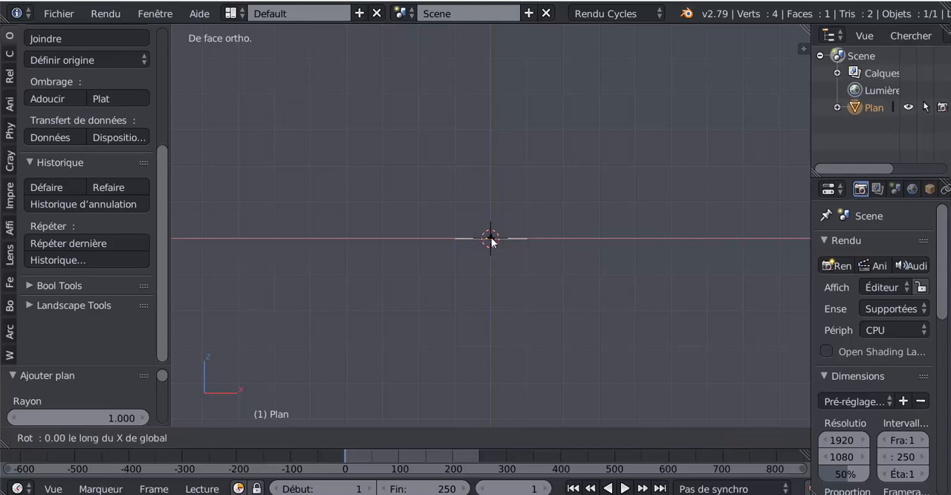
{"action": "type", "text": "90"}
{"action": "key", "text": "Return"}
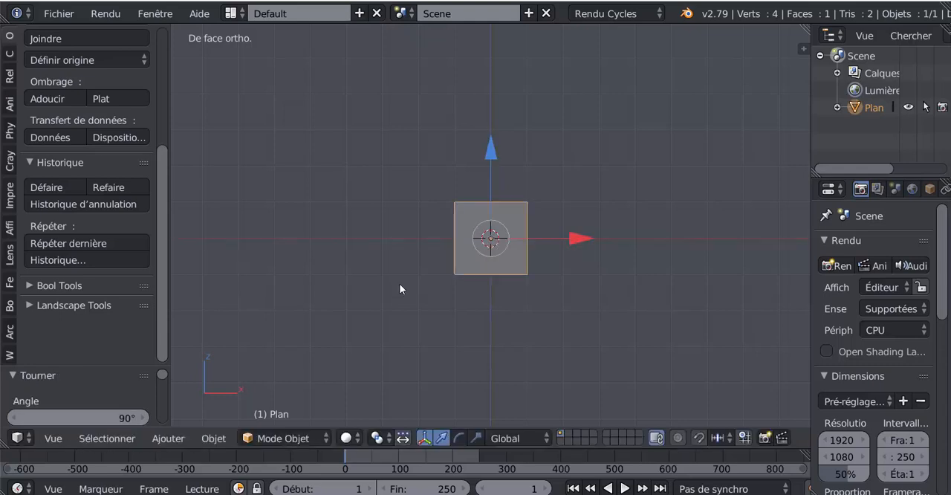
{"action": "scroll", "coordinate": [165, 301], "scroll_direction": "up", "scroll_amount": 2}
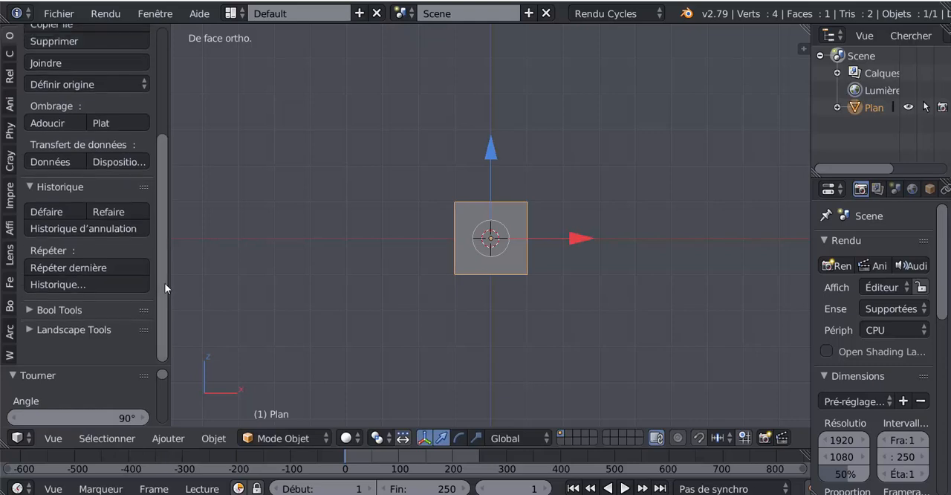
{"action": "left_click", "coordinate": [73, 231]}
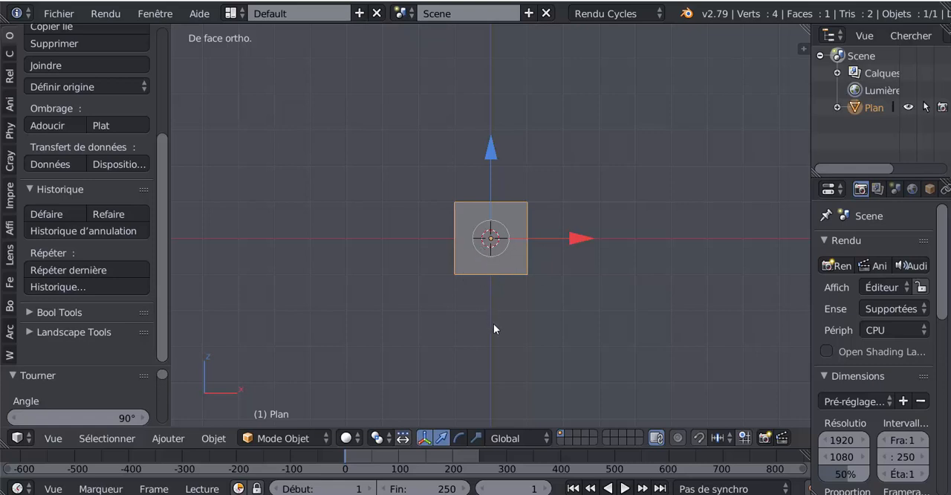
- In Edit Mode, delete three of the plane's vertices, keeping only the upper-left one, and select that vertex
{"action": "key", "text": "Tab"}
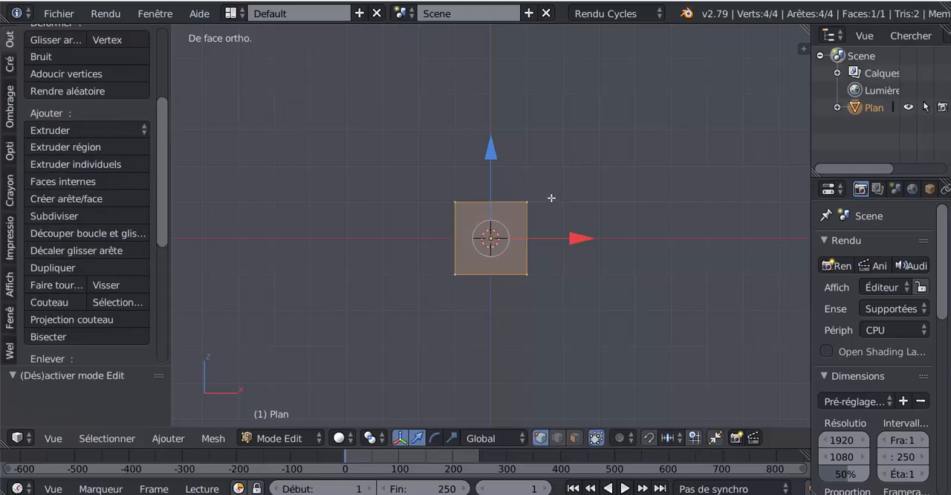
{"action": "right_click", "coordinate": [526, 202]}
{"action": "right_click", "coordinate": [528, 273], "text": "shift"}
{"action": "right_click", "coordinate": [465, 285], "text": "shift"}
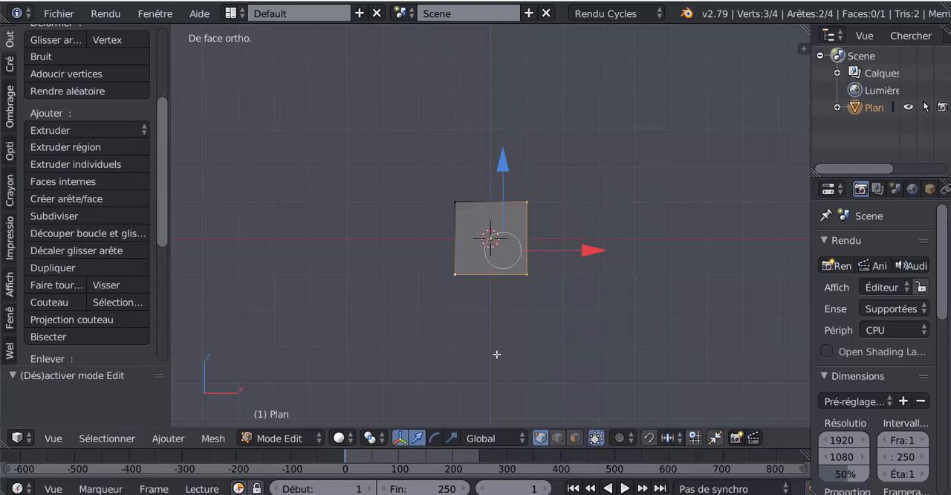
{"action": "key", "text": "x"}
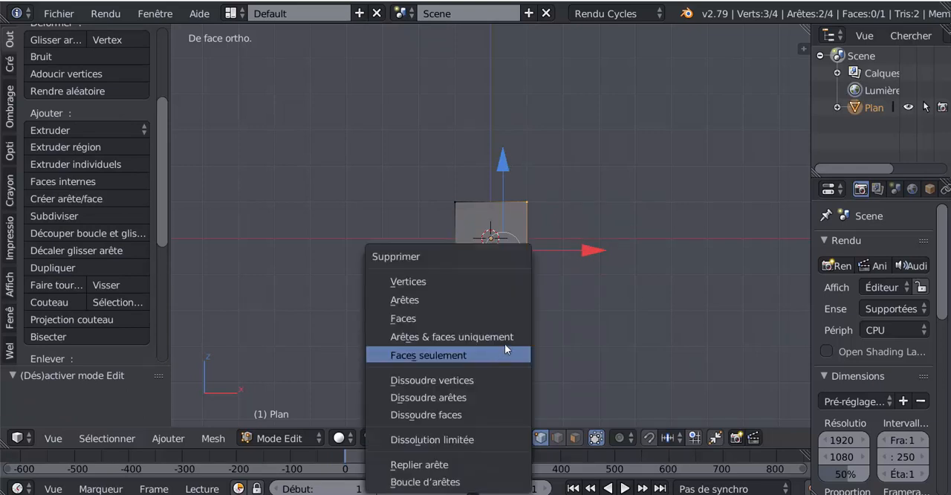
{"action": "key", "text": "Escape"}
{"action": "key", "text": "x"}
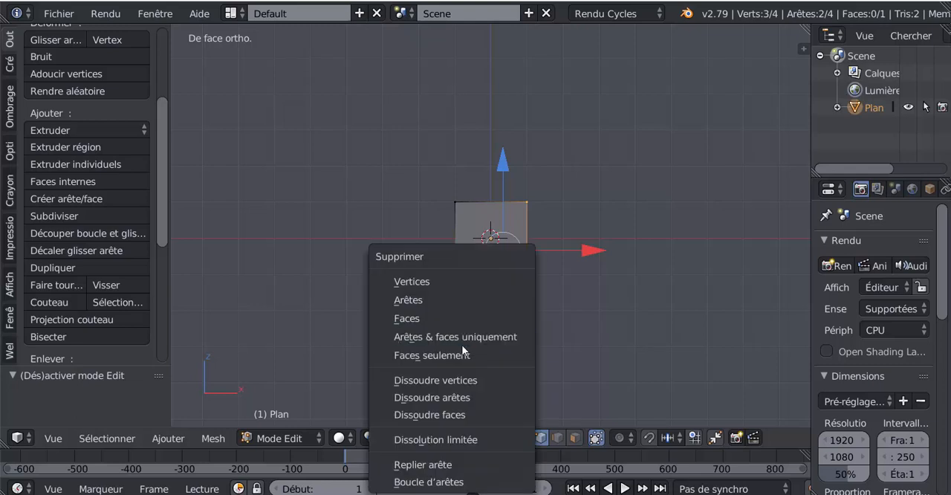
{"action": "left_click", "coordinate": [452, 283]}
{"action": "right_click", "coordinate": [456, 203]}
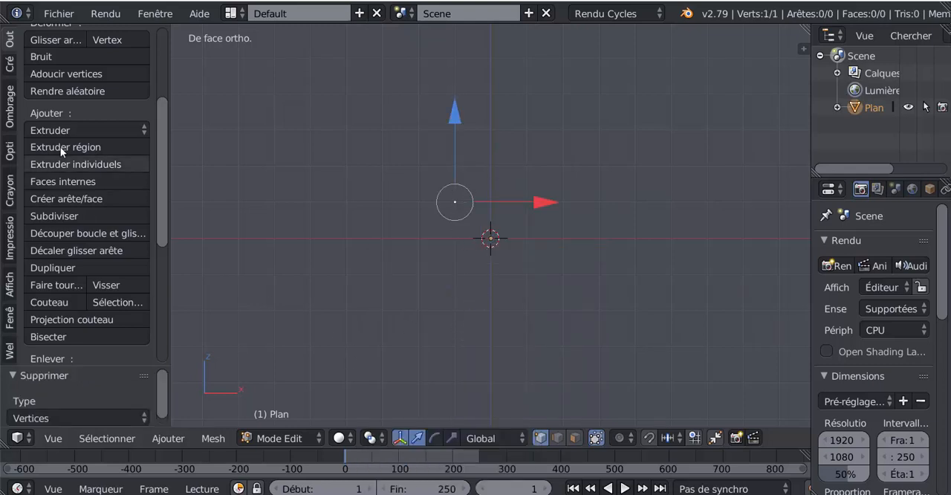
- Back in Object Mode, set the plane's origin to its geometry and snap the selection to the 3D cursor with offset
{"action": "key", "text": "Tab"}
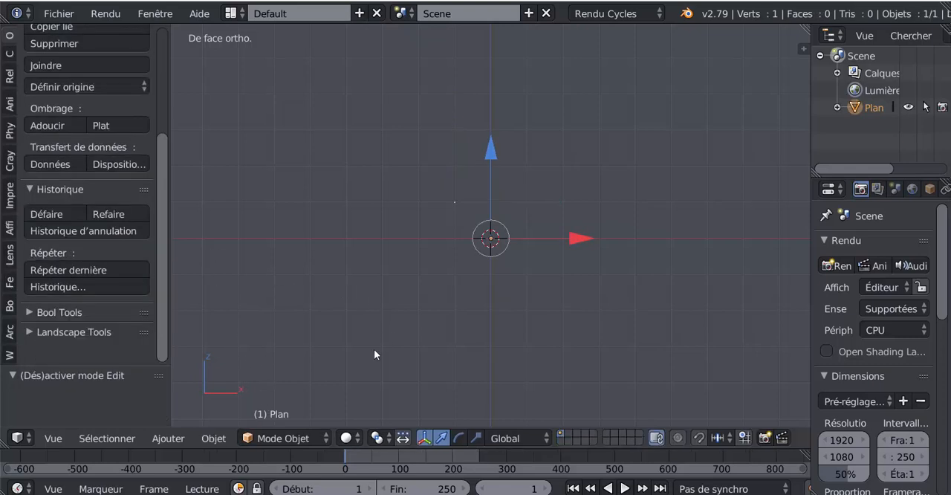
{"action": "left_click", "coordinate": [61, 86]}
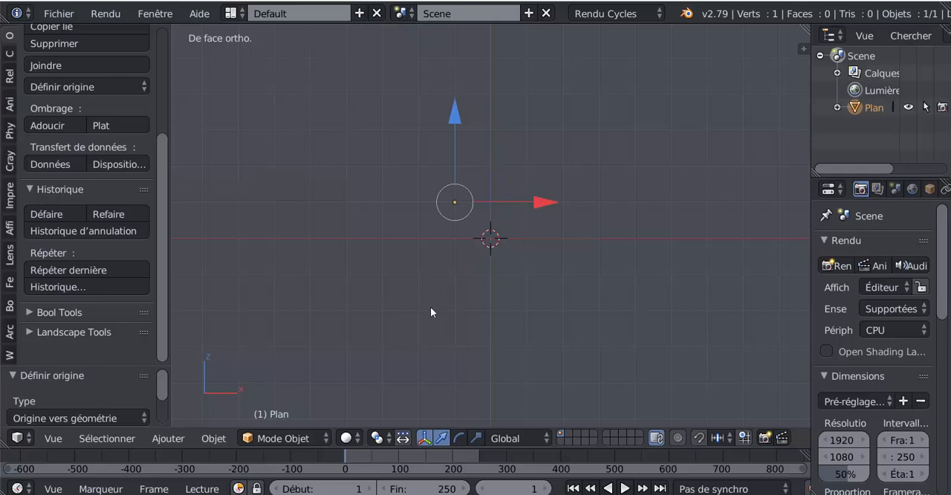
{"action": "key", "text": "shift+s"}
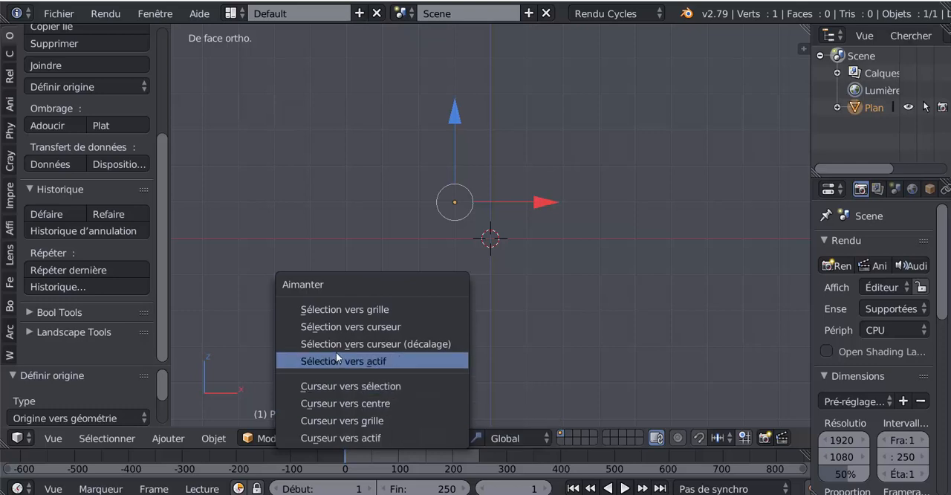
{"action": "left_click", "coordinate": [387, 344]}
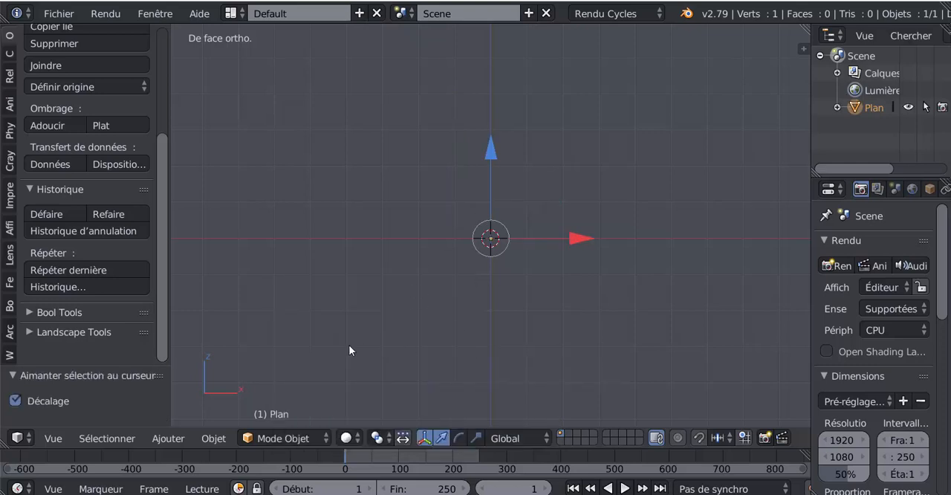
- Restore the scene to the Tourner state from the undo history and undo the plane's rotation
{"action": "left_click", "coordinate": [96, 232]}
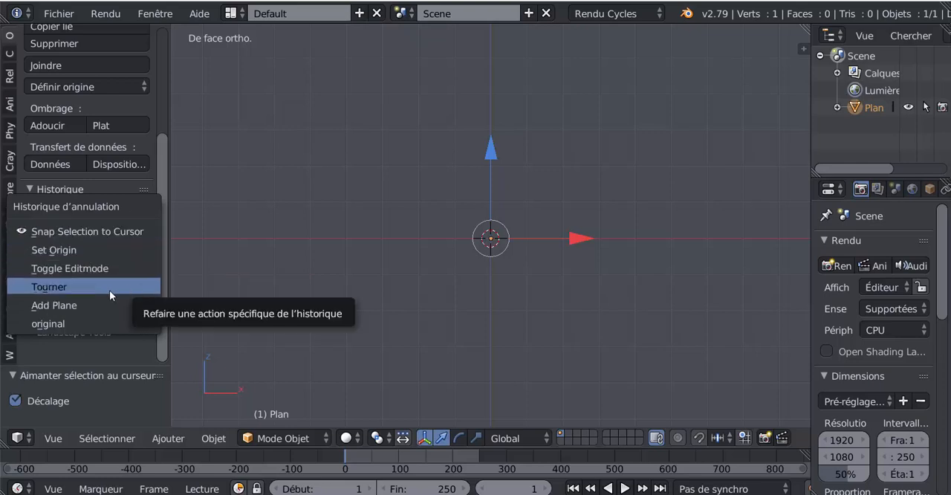
{"action": "left_click", "coordinate": [51, 286]}
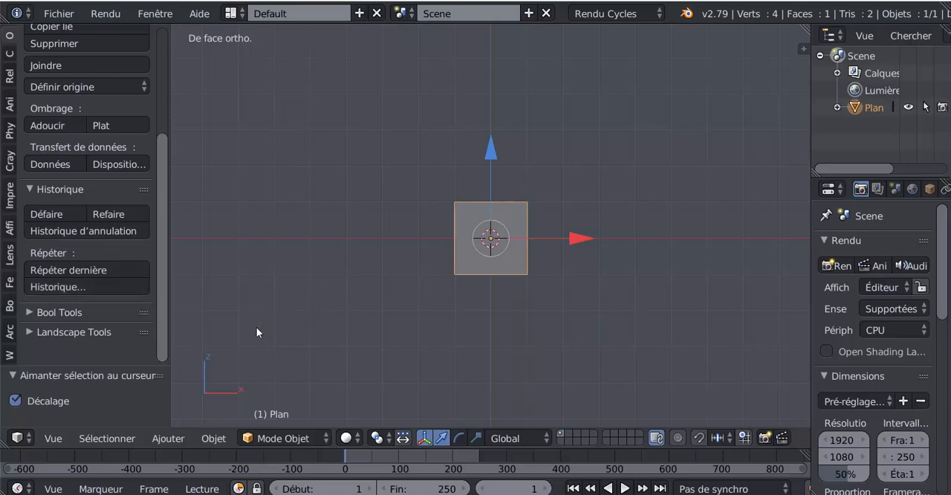
{"action": "scroll", "coordinate": [163, 241], "scroll_direction": "up", "scroll_amount": 1}
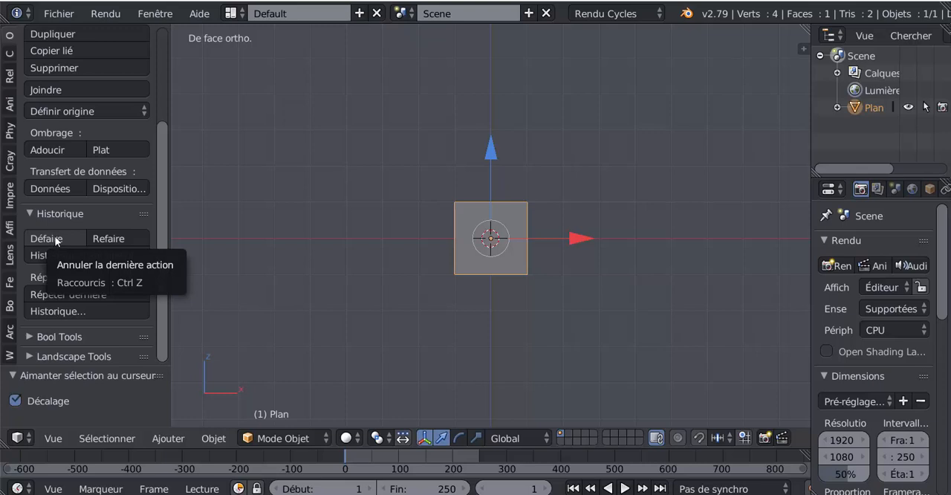
{"action": "left_click", "coordinate": [56, 238]}
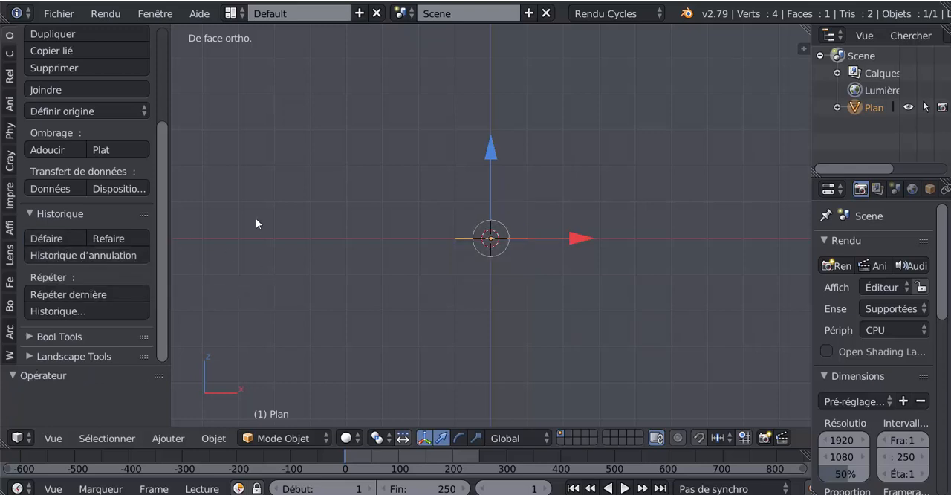
- Redo the plane's rotation and restore the Snap Selection to Cursor state from the undo history
{"action": "middle_click_drag", "start_coordinate": [449, 269], "coordinate": [410, 317]}
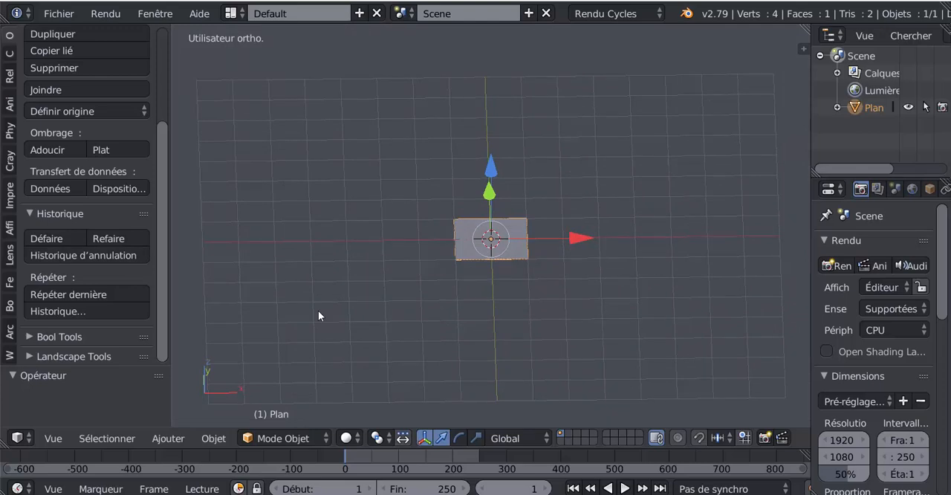
{"action": "key", "text": "KP_1"}
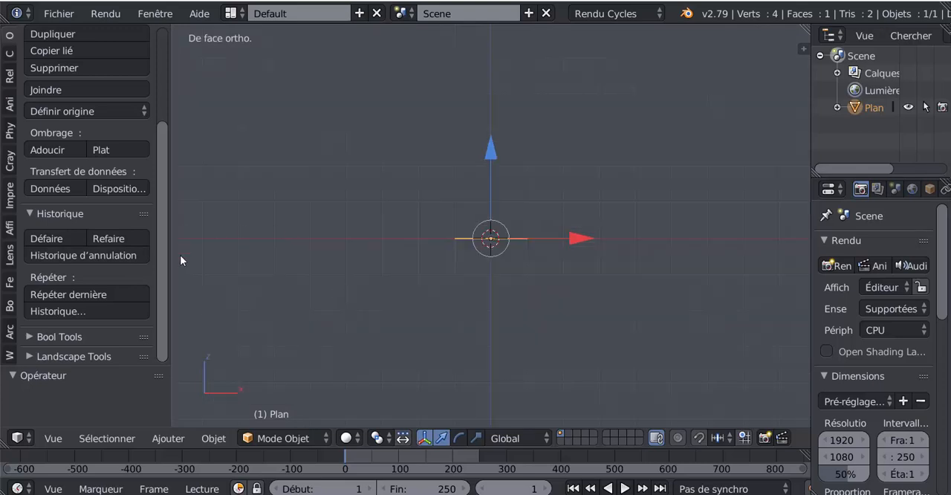
{"action": "left_click", "coordinate": [117, 236]}
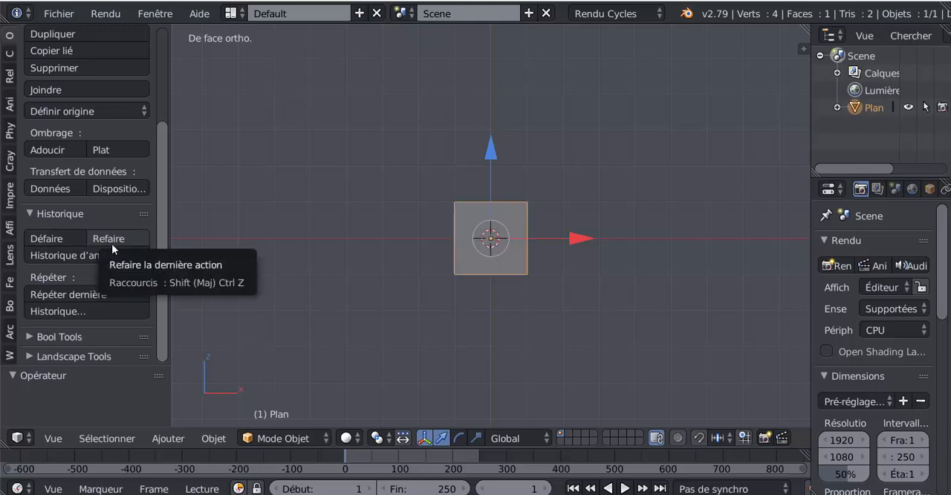
{"action": "left_click", "coordinate": [102, 257]}
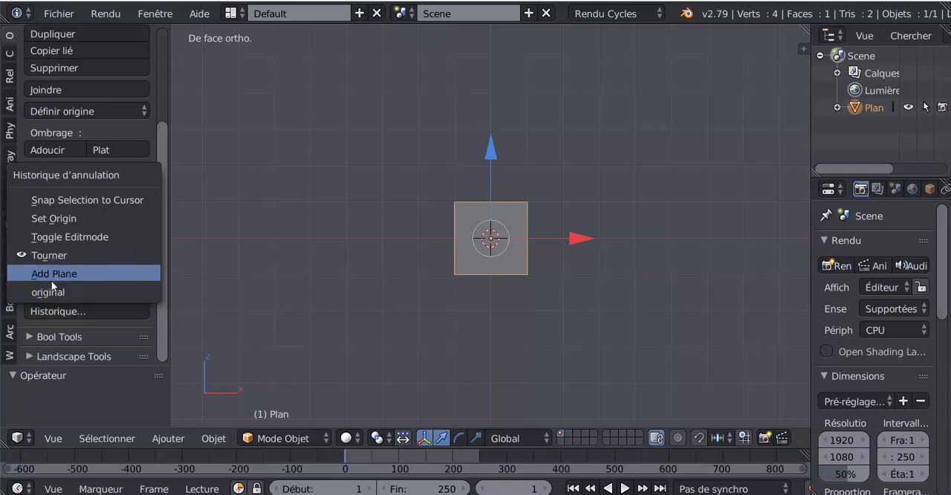
{"action": "left_click", "coordinate": [70, 199]}
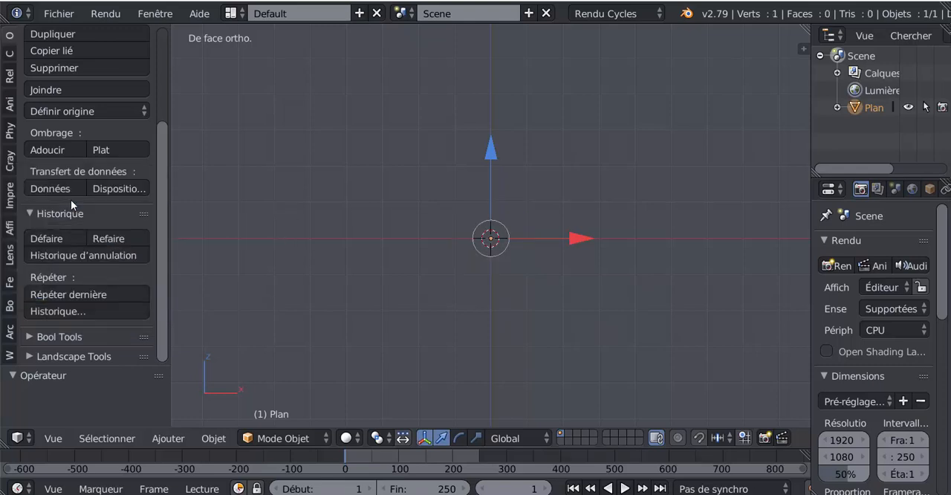
- In Edit Mode and front view, extrude the single vertex twice into a two-segment peaked line, and return to Object Mode
{"action": "middle_click_drag", "start_coordinate": [370, 270], "coordinate": [390, 291]}
{"action": "key", "text": "Tab"}
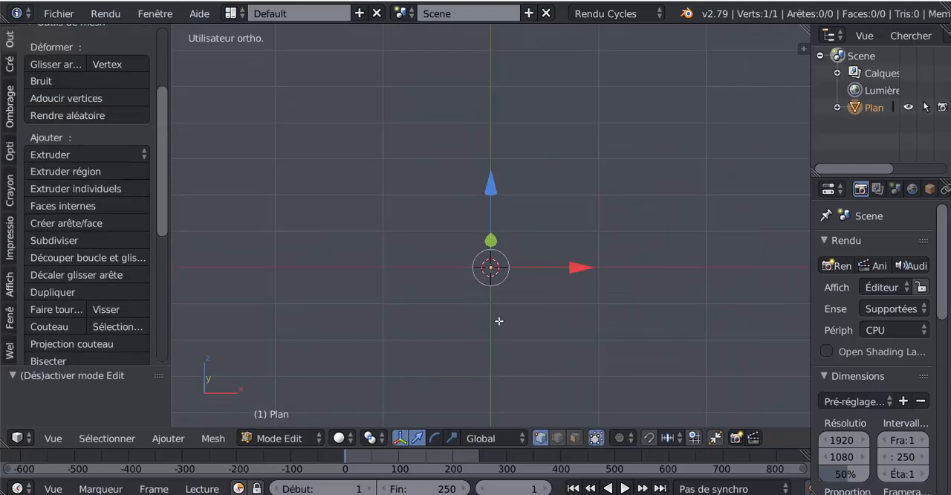
{"action": "scroll", "coordinate": [494, 350], "scroll_direction": "up", "scroll_amount": 1}
{"action": "scroll", "coordinate": [496, 336], "scroll_direction": "down", "scroll_amount": 2}
{"action": "middle_click_drag", "start_coordinate": [507, 304], "coordinate": [506, 286]}
{"action": "key", "text": "KP_1"}
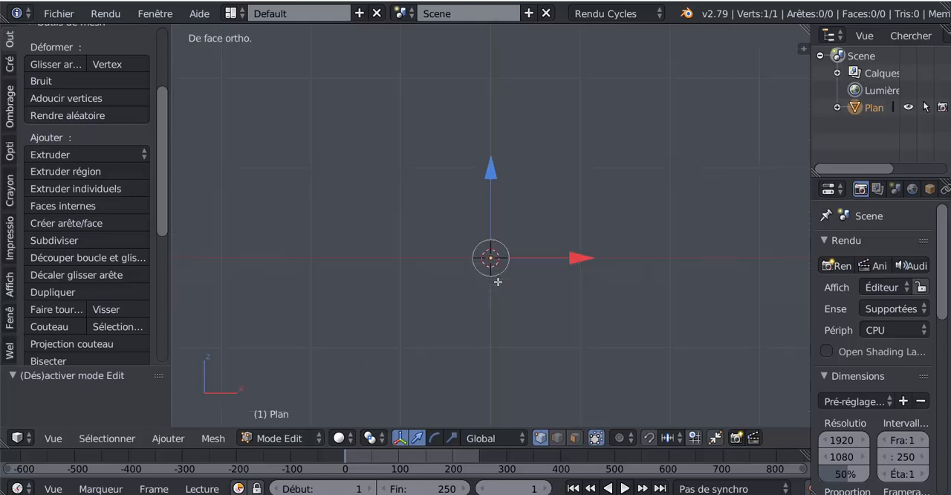
{"action": "key", "text": "e"}
{"action": "left_click", "coordinate": [564, 195]}
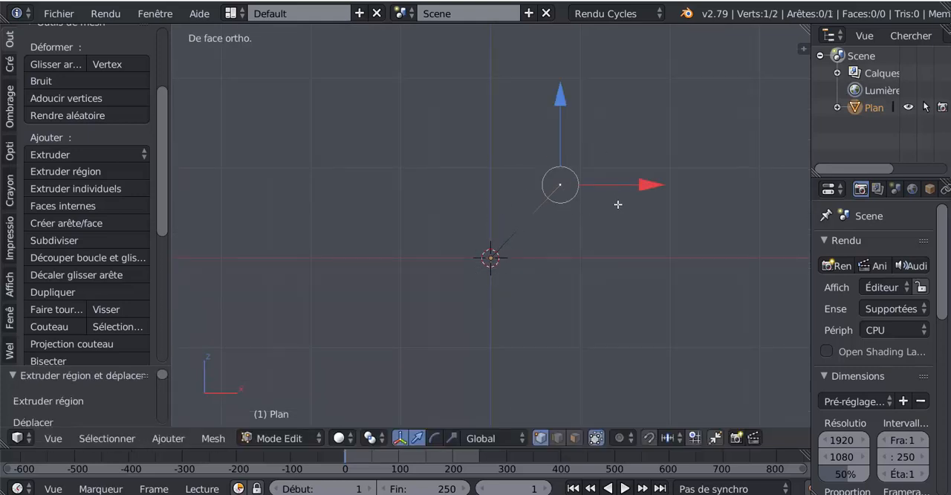
{"action": "key", "text": "e"}
{"action": "left_click", "coordinate": [727, 269]}
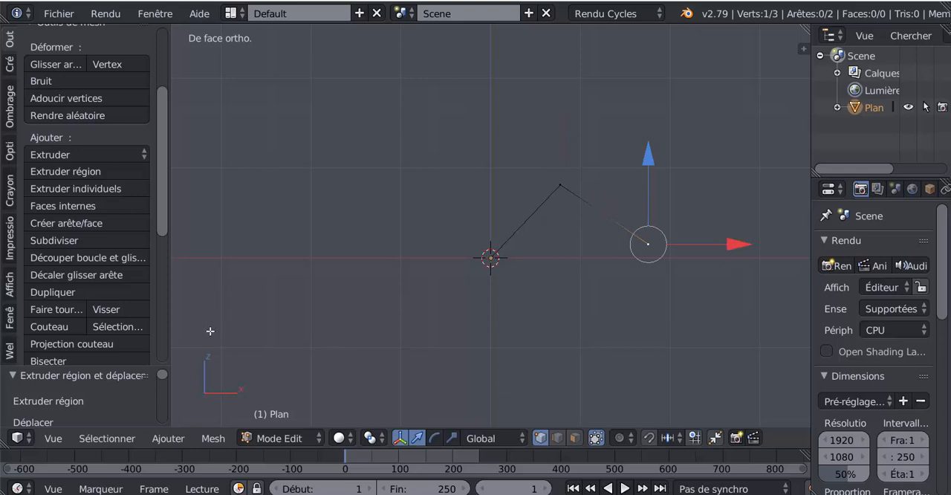
{"action": "scroll", "coordinate": [156, 215], "scroll_direction": "down", "scroll_amount": 3}
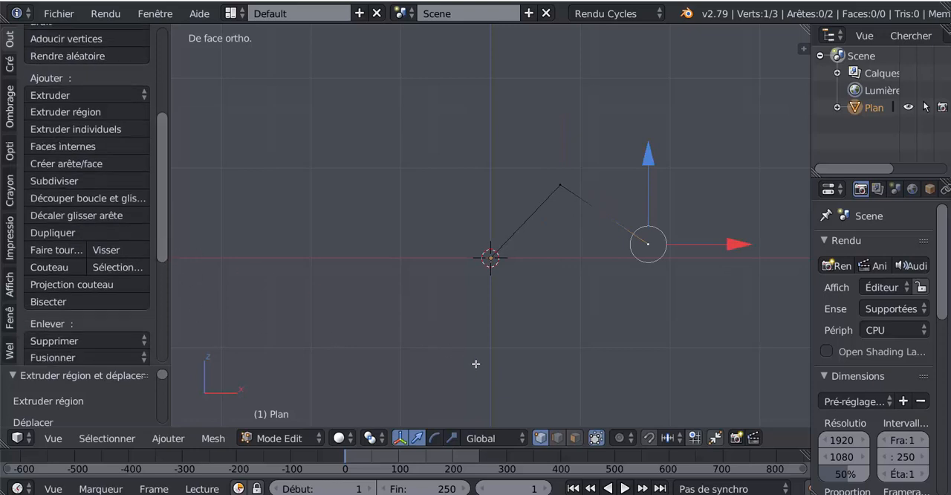
{"action": "scroll", "coordinate": [164, 126], "scroll_direction": "up", "scroll_amount": 8}
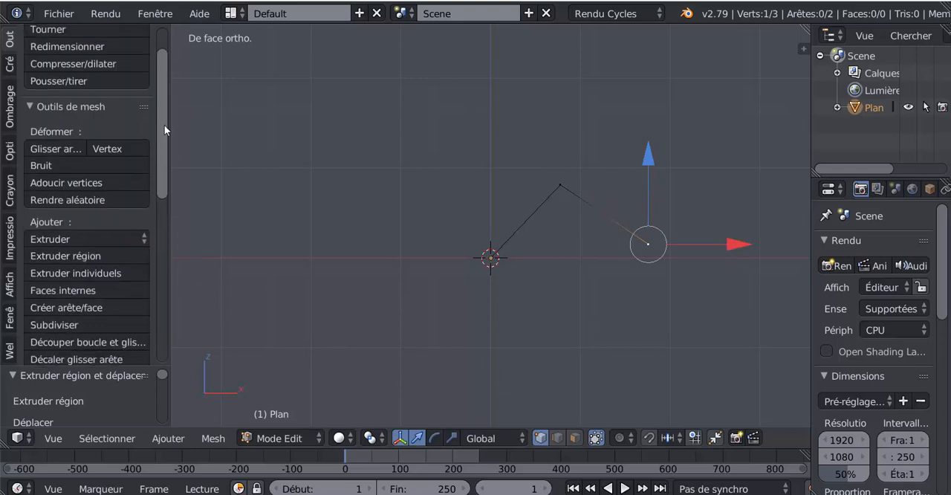
{"action": "left_click_drag", "start_coordinate": [164, 127], "coordinate": [165, 237]}
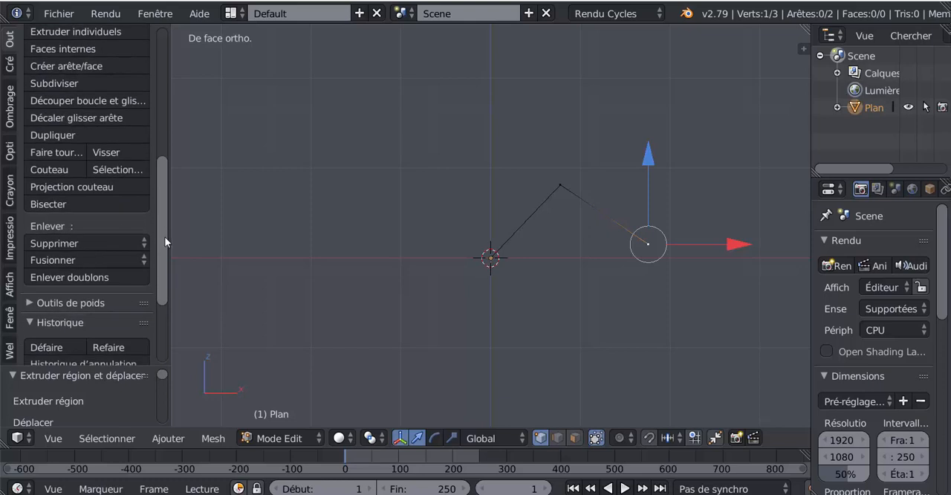
{"action": "key", "text": "Tab"}
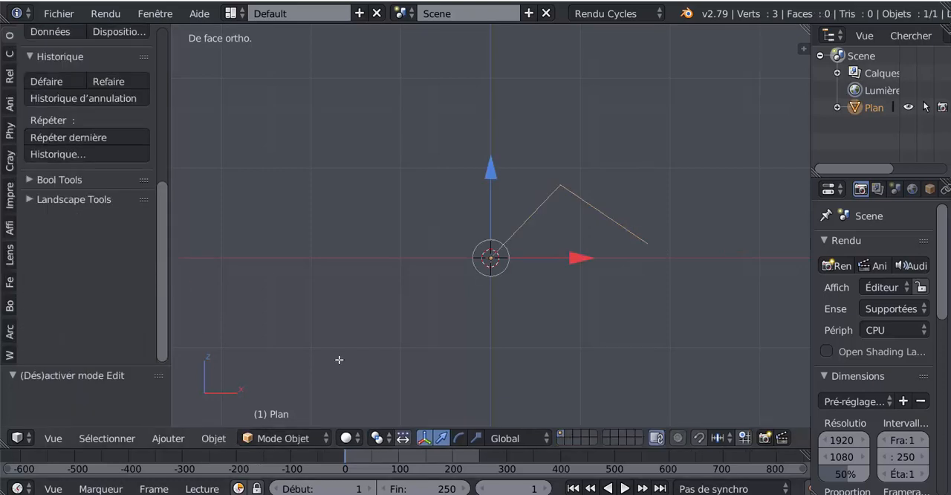
- Restore the single-vertex Snap Selection to Cursor state from the undo history
{"action": "left_click_drag", "start_coordinate": [159, 223], "coordinate": [162, 171]}
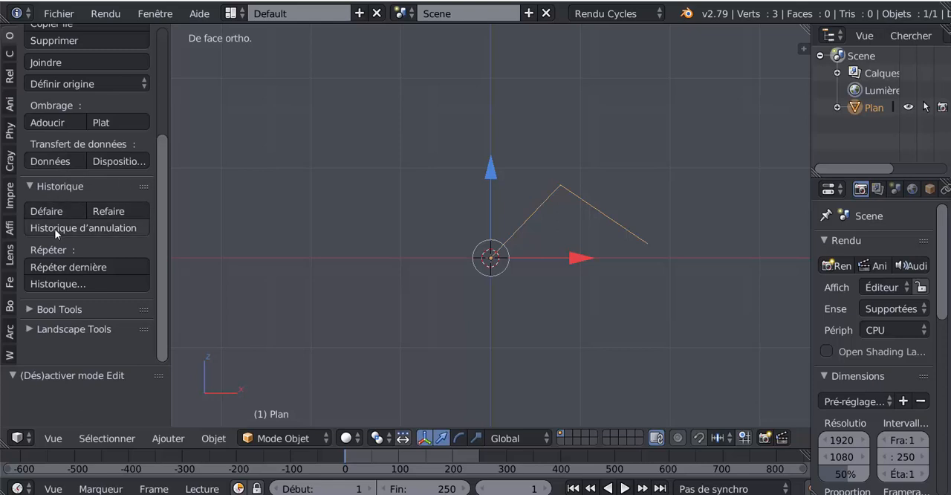
{"action": "left_click", "coordinate": [87, 228]}
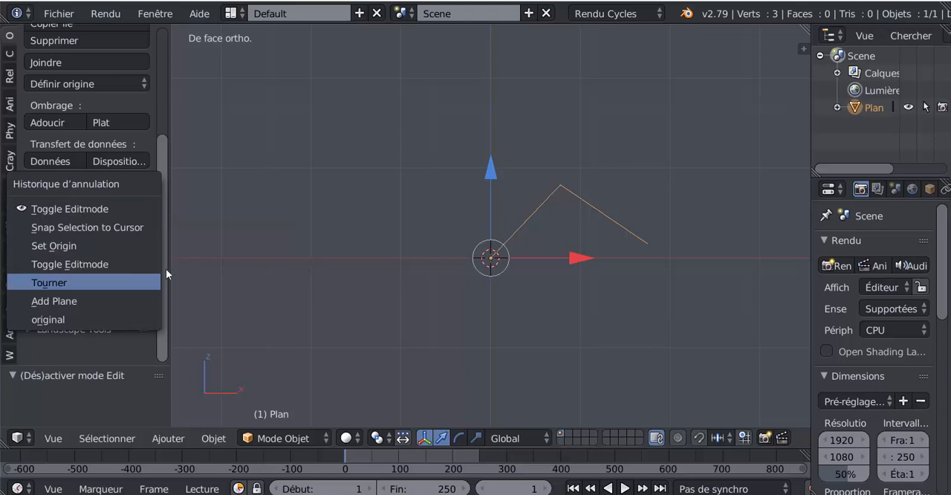
{"action": "left_click", "coordinate": [70, 227]}
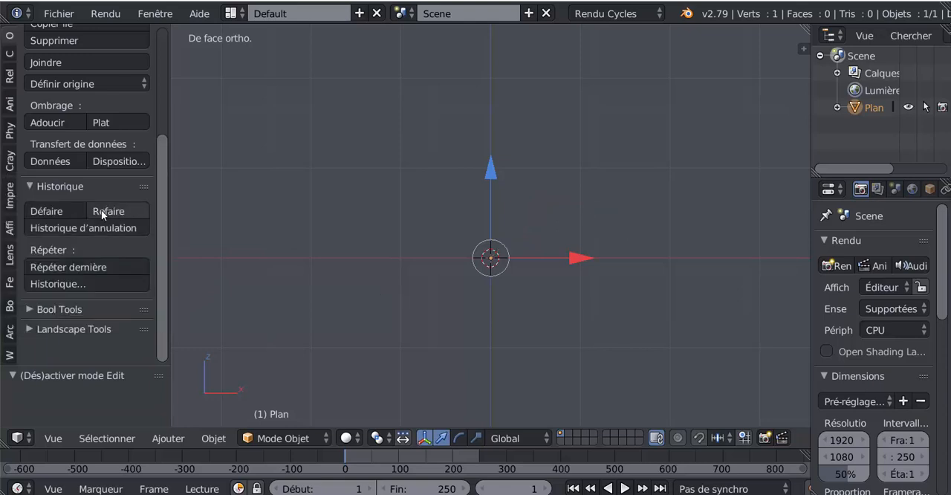
- Bring back the extruded line by restoring the latest Toggle Editmode state from the undo history, and review the history again
{"action": "left_click", "coordinate": [96, 227]}
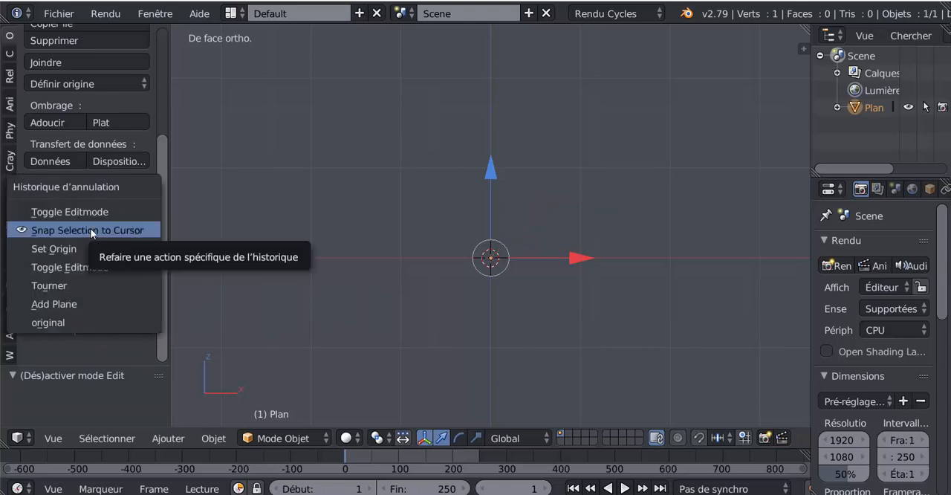
{"action": "left_click", "coordinate": [86, 211]}
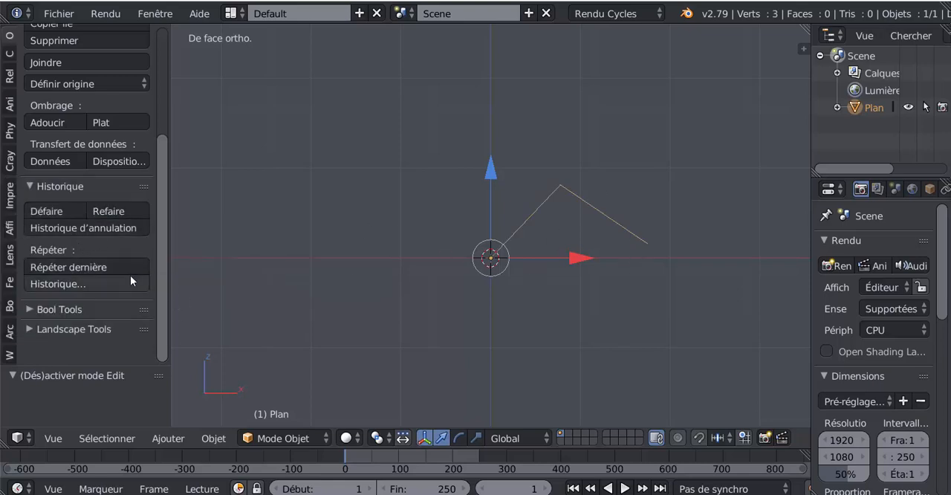
{"action": "left_click", "coordinate": [67, 228]}
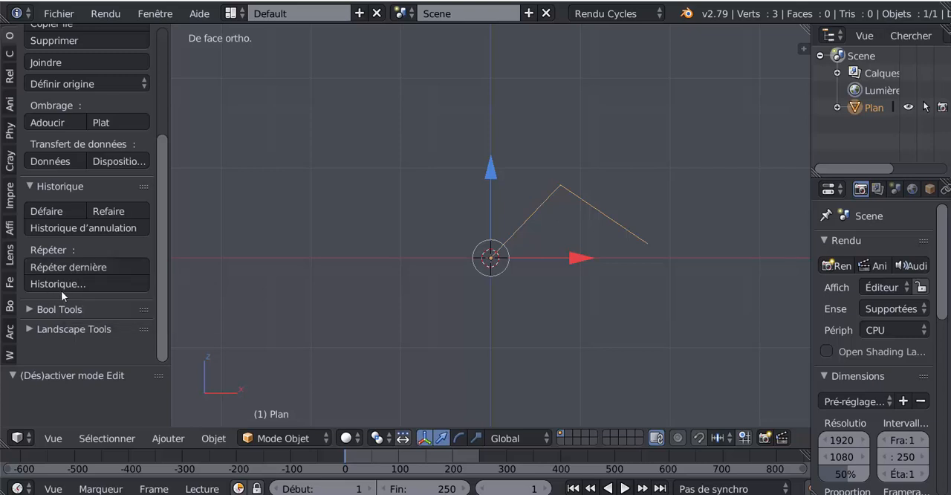
- Try to repeat Extruder région et déplacer from the repeat history in Object Mode, and reopen the repeat history
{"action": "left_click", "coordinate": [107, 285]}
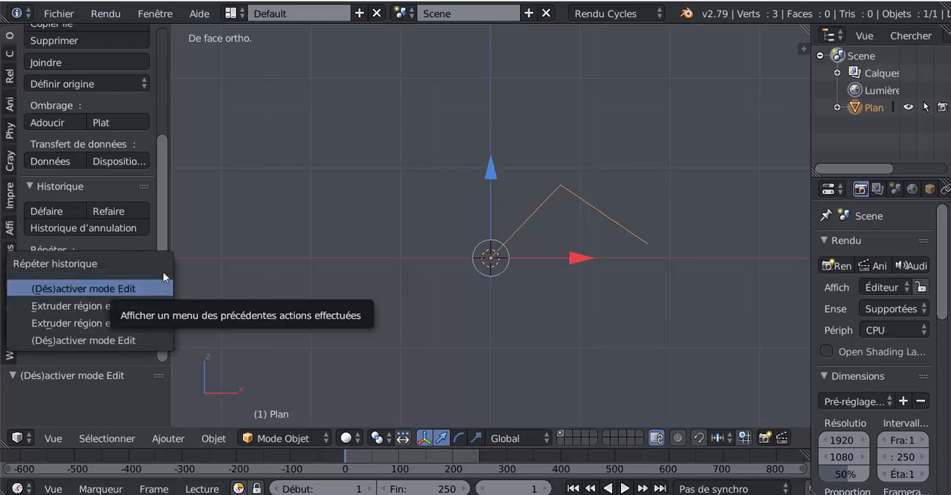
{"action": "left_click", "coordinate": [101, 321]}
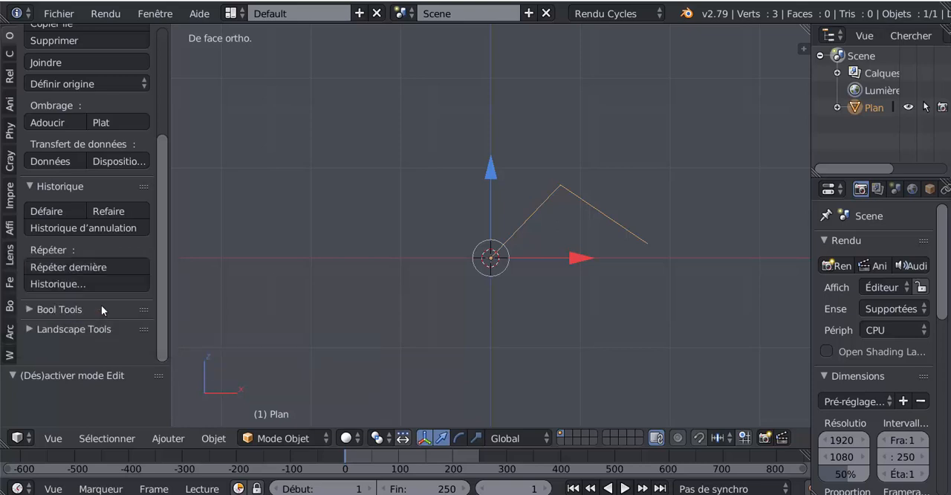
{"action": "left_click", "coordinate": [104, 283]}
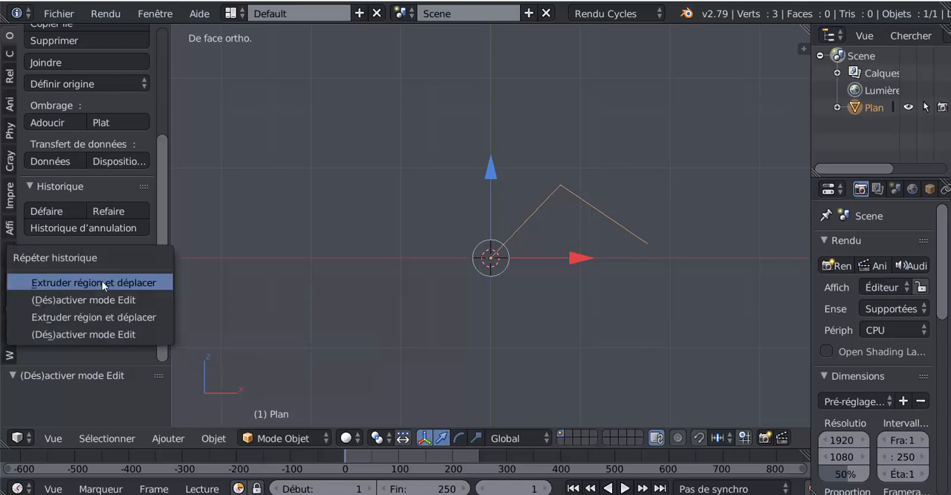
- Try to repeat the older Extruder région et déplacer entry, and review the updated repeat history
{"action": "left_click", "coordinate": [97, 318]}
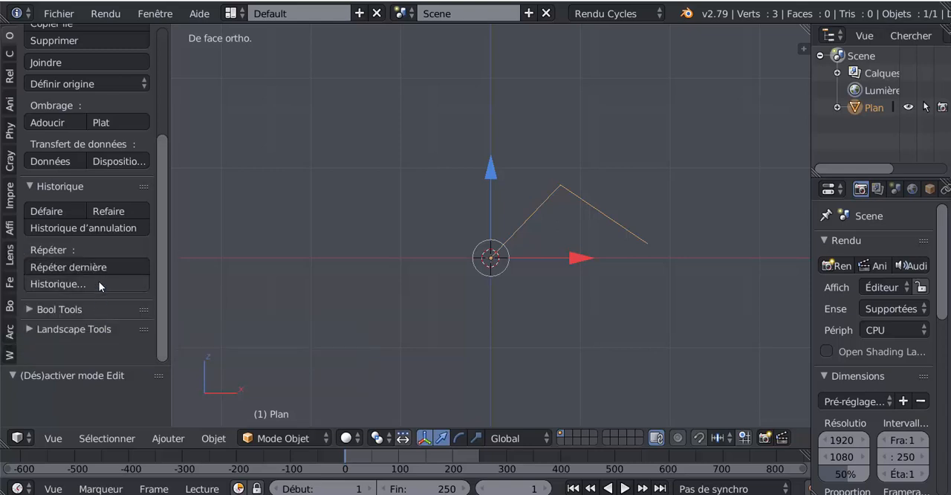
{"action": "left_click", "coordinate": [98, 280]}
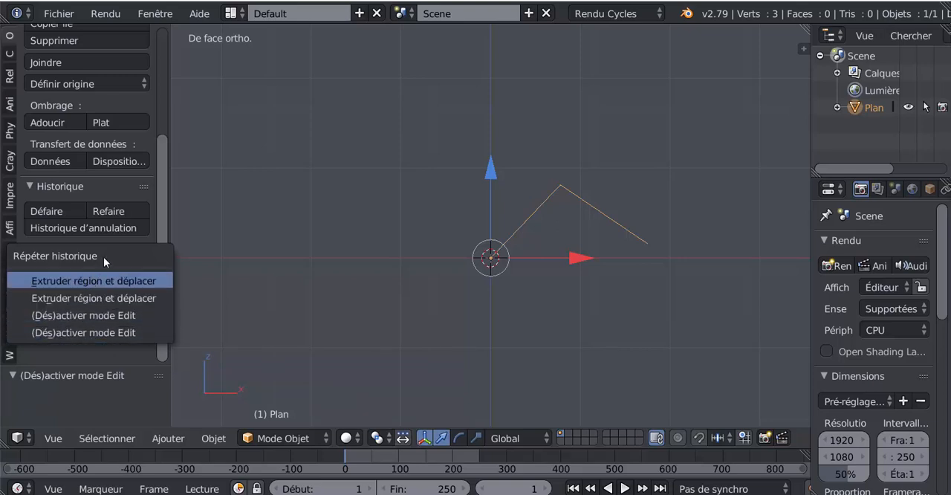
- Restore the original state from the undo history, then review the undo history and inspect the scene from above
{"action": "left_click", "coordinate": [70, 228]}
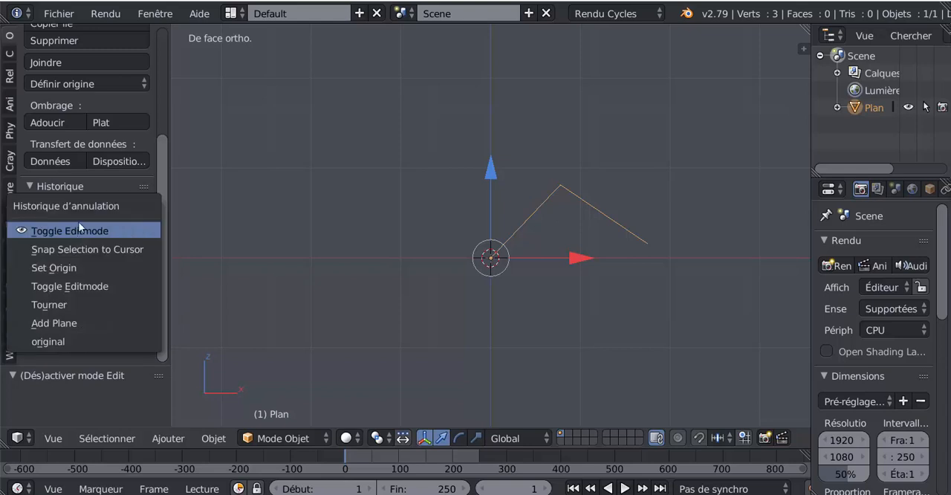
{"action": "left_click", "coordinate": [64, 341]}
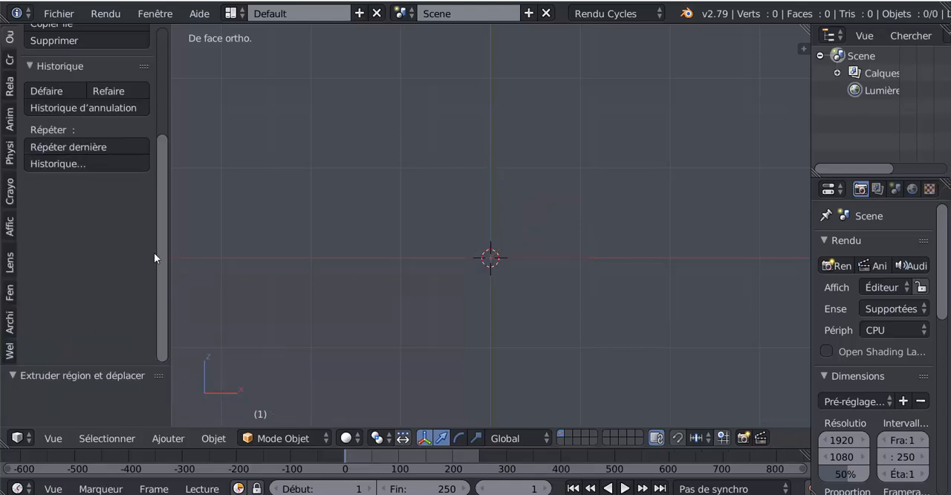
{"action": "left_click_drag", "start_coordinate": [161, 271], "coordinate": [166, 230]}
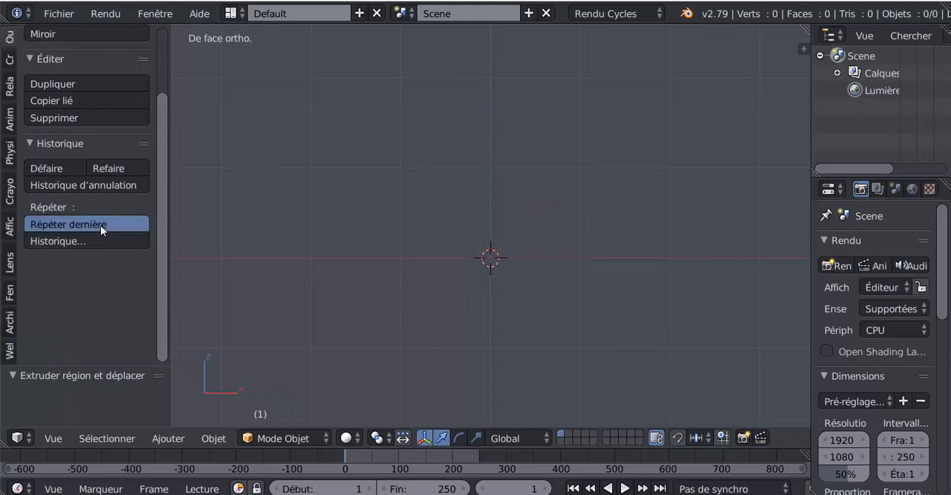
{"action": "left_click", "coordinate": [78, 185]}
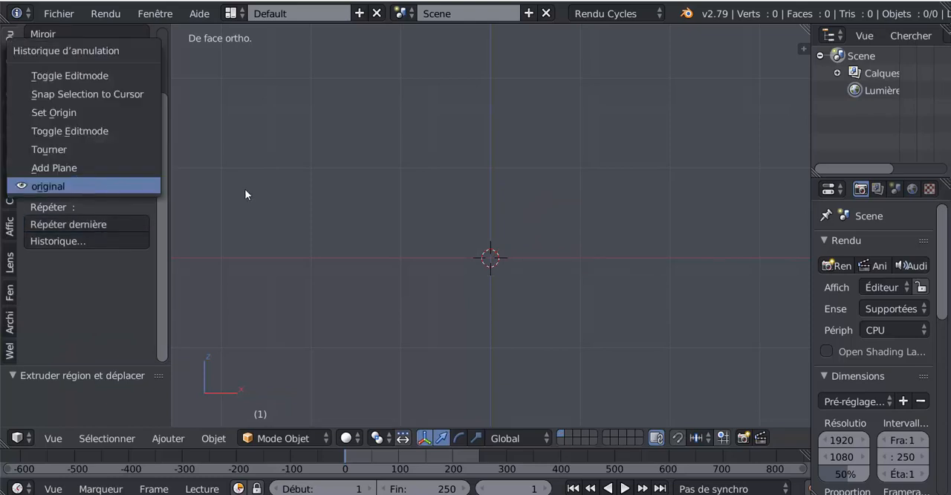
{"action": "middle_click_drag", "start_coordinate": [245, 189], "coordinate": [375, 256]}
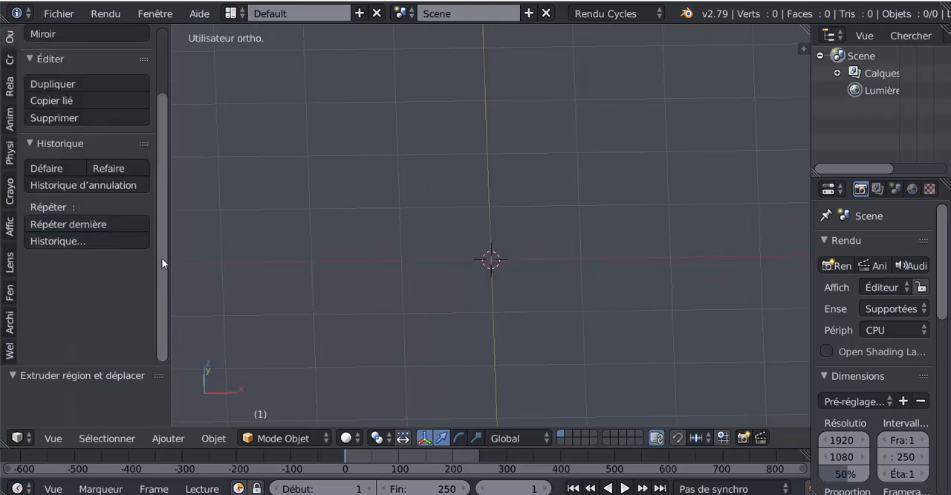
- Restore the Add Plane state from the undo history and slightly widen the 3D view
{"action": "left_click_drag", "start_coordinate": [161, 263], "coordinate": [164, 236]}
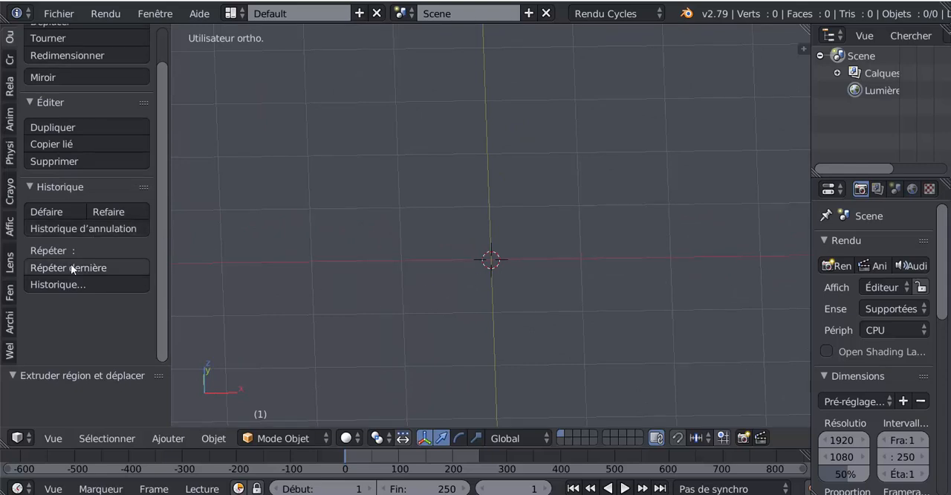
{"action": "left_click", "coordinate": [74, 231]}
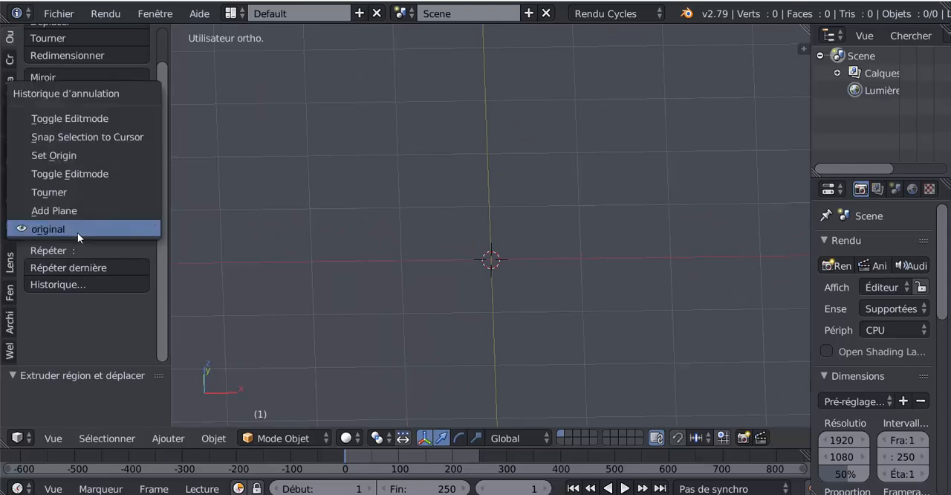
{"action": "left_click", "coordinate": [60, 209]}
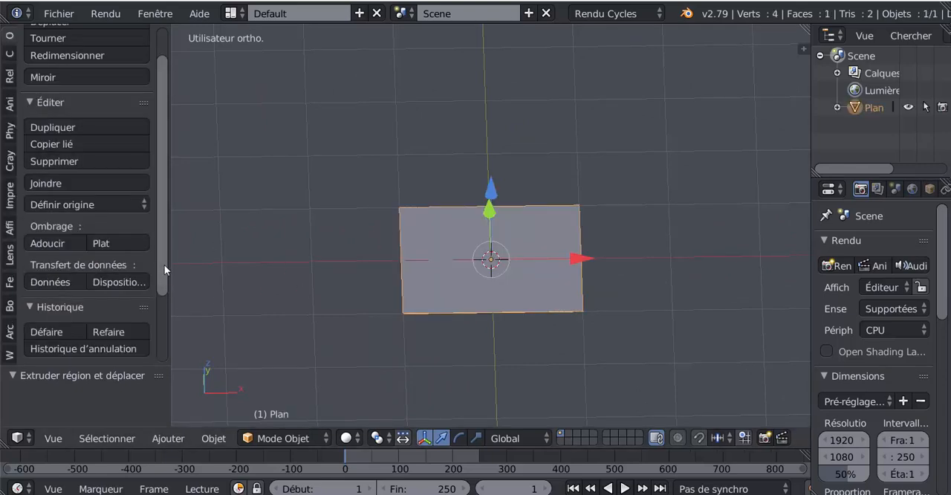
{"action": "scroll", "coordinate": [163, 243], "scroll_direction": "up", "scroll_amount": 2}
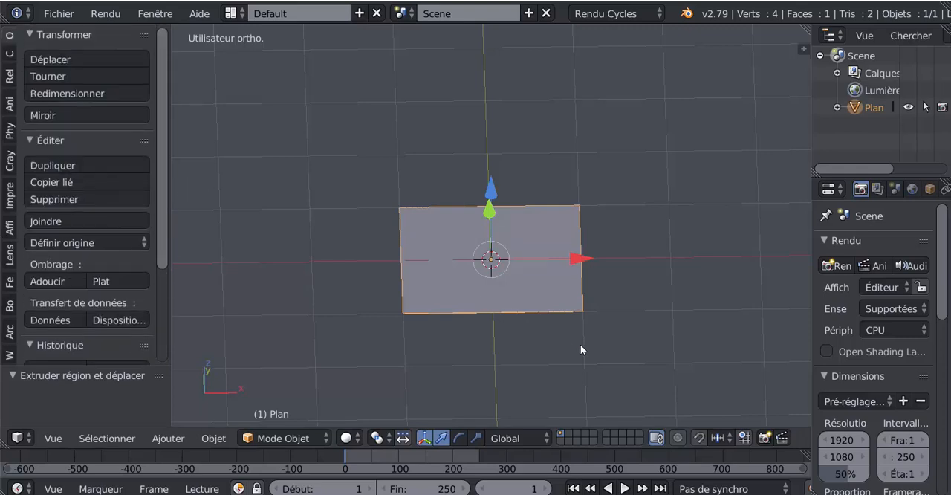
{"action": "middle_click_drag", "start_coordinate": [579, 346], "coordinate": [524, 355]}
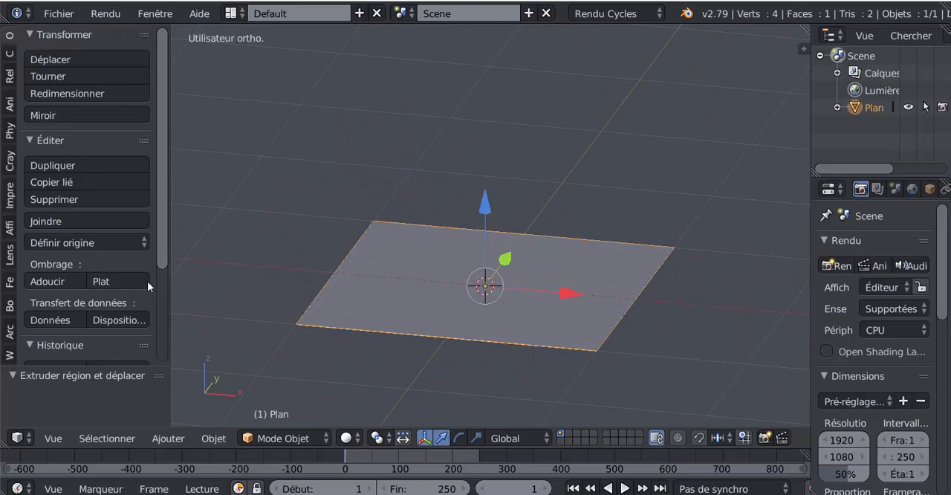
{"action": "scroll", "coordinate": [164, 271], "scroll_direction": "down", "scroll_amount": 5}
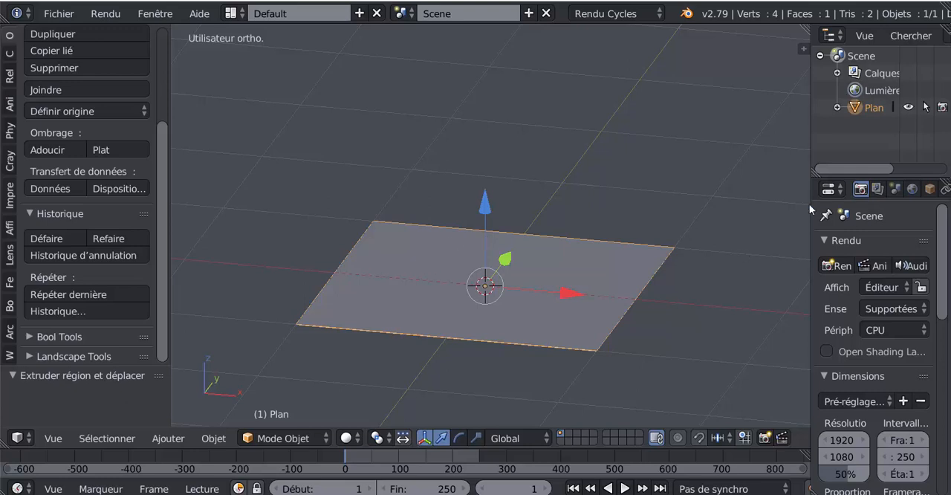
{"action": "left_click_drag", "start_coordinate": [809, 159], "coordinate": [840, 159]}
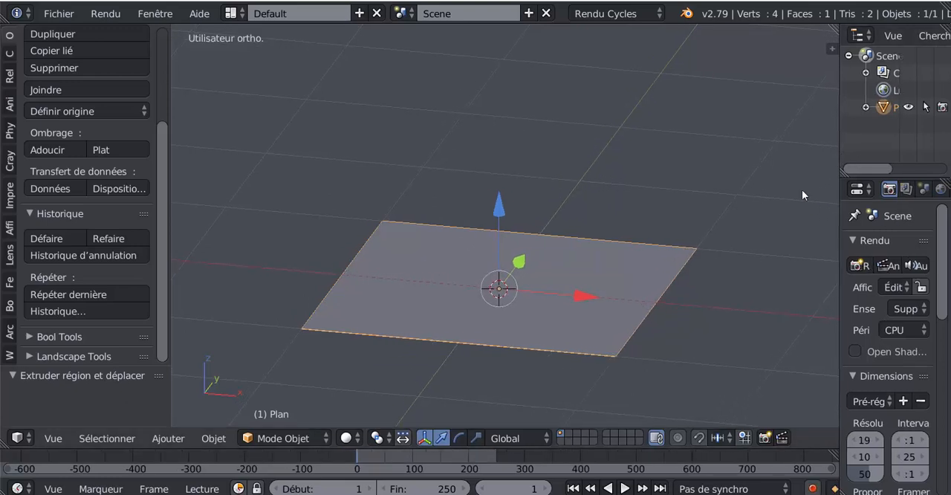
{"action": "middle_click_drag", "start_coordinate": [623, 256], "coordinate": [505, 258]}
{"action": "middle_click_drag", "start_coordinate": [500, 302], "coordinate": [505, 330]}
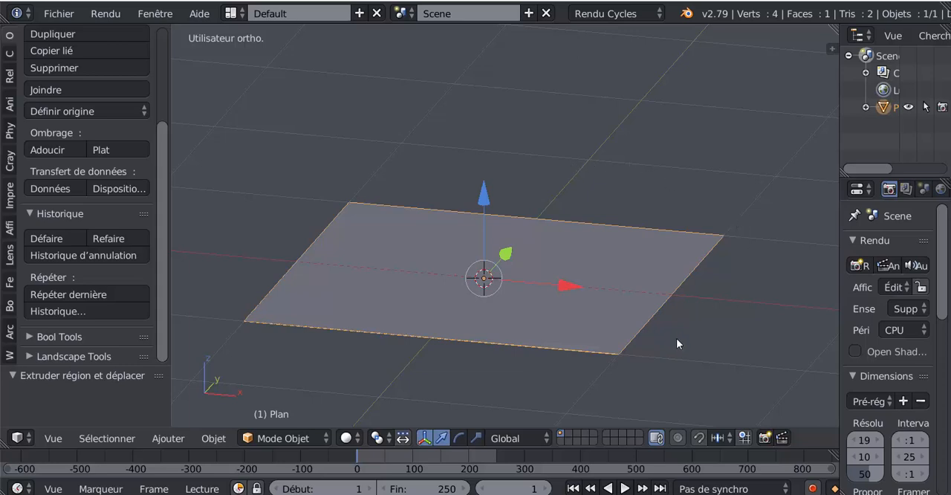
{"action": "middle_click_drag", "start_coordinate": [676, 338], "coordinate": [606, 351]}
{"action": "scroll", "coordinate": [605, 348], "scroll_direction": "up", "scroll_amount": 1}
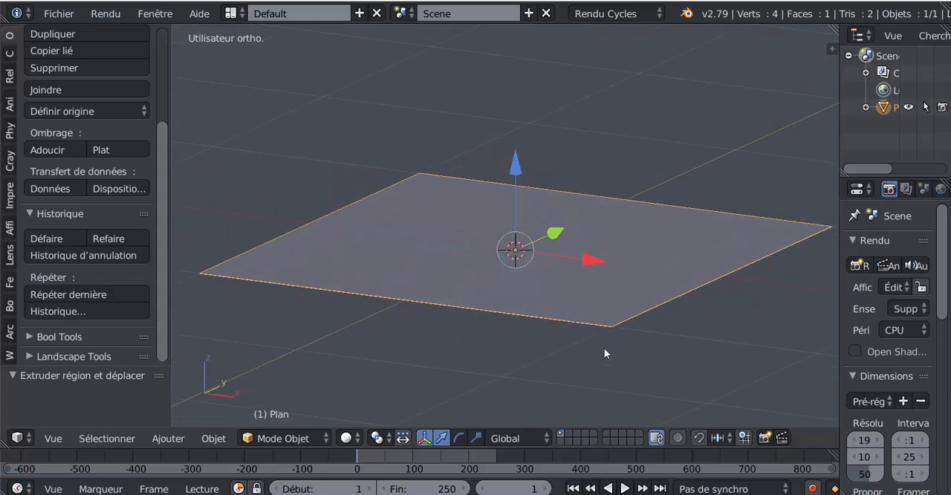
{"action": "scroll", "coordinate": [604, 349], "scroll_direction": "down", "scroll_amount": 2}
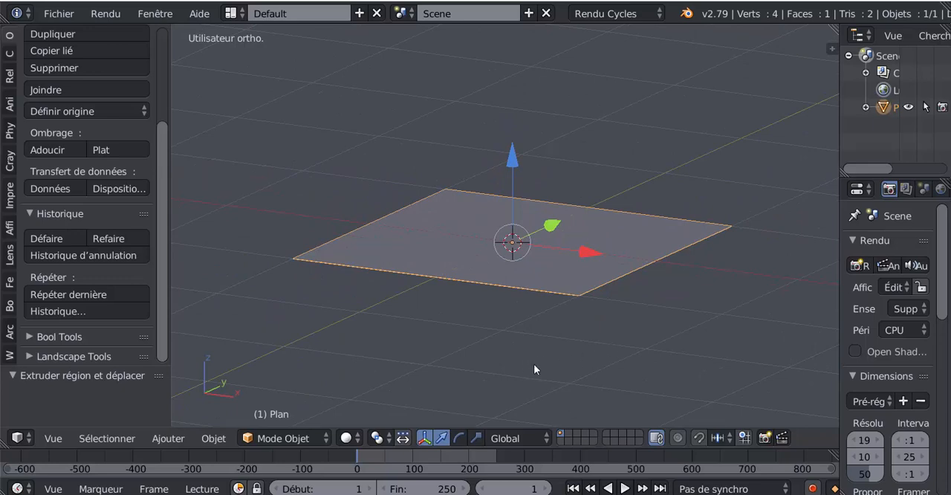
{"action": "mouse_move", "coordinate": [533, 364]}
{"action": "middle_mouse_down"}
{"action": "mouse_move", "coordinate": [557, 366]}
{"action": "mouse_move", "coordinate": [532, 365]}
{"action": "mouse_move", "coordinate": [549, 366]}
{"action": "middle_mouse_up"}
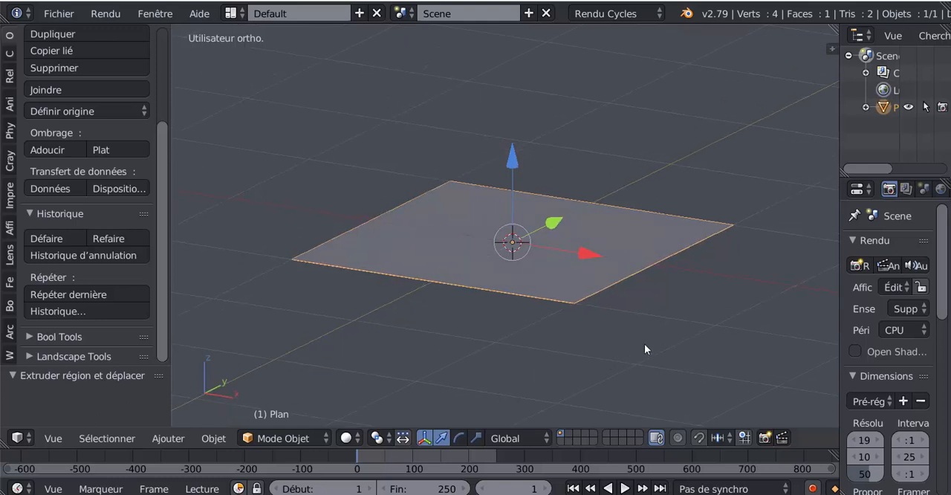